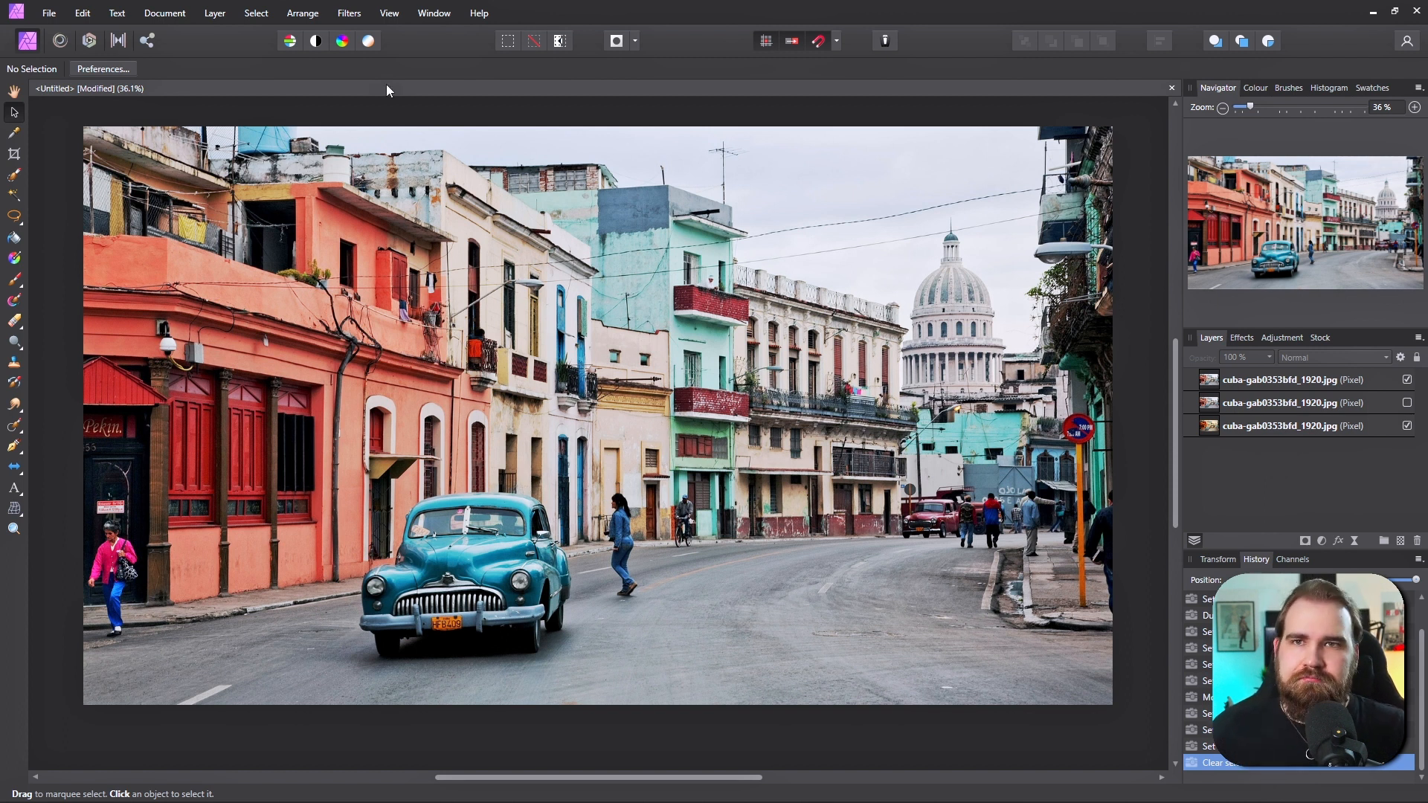
# - Select the top image layer in the layer stack
pyautogui.click(349, 13)
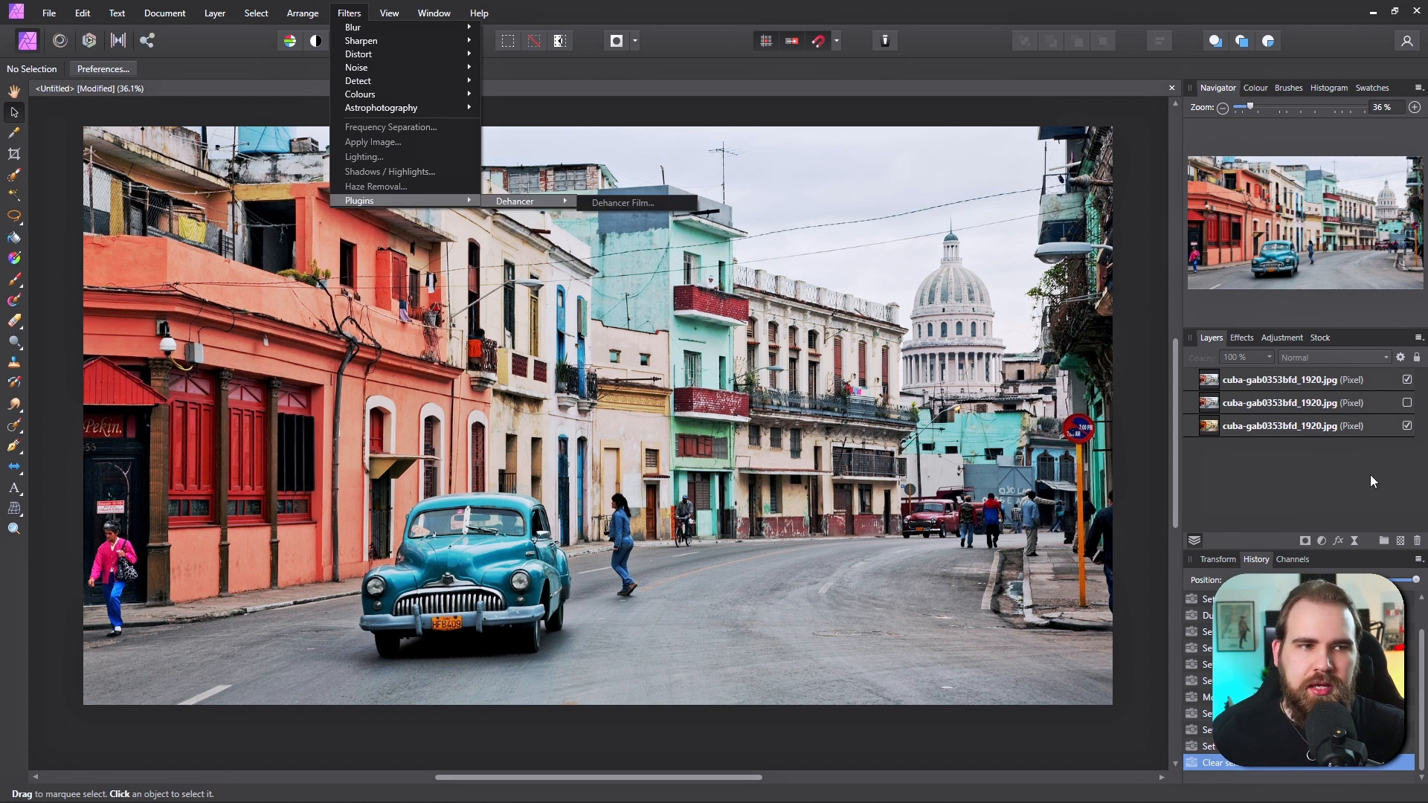
pyautogui.click(1370, 477)
pyautogui.click(1307, 386)
# - Open the Dehancer Film plugin filter and move and enlarge its dialog to fill the screen
pyautogui.click(349, 12)
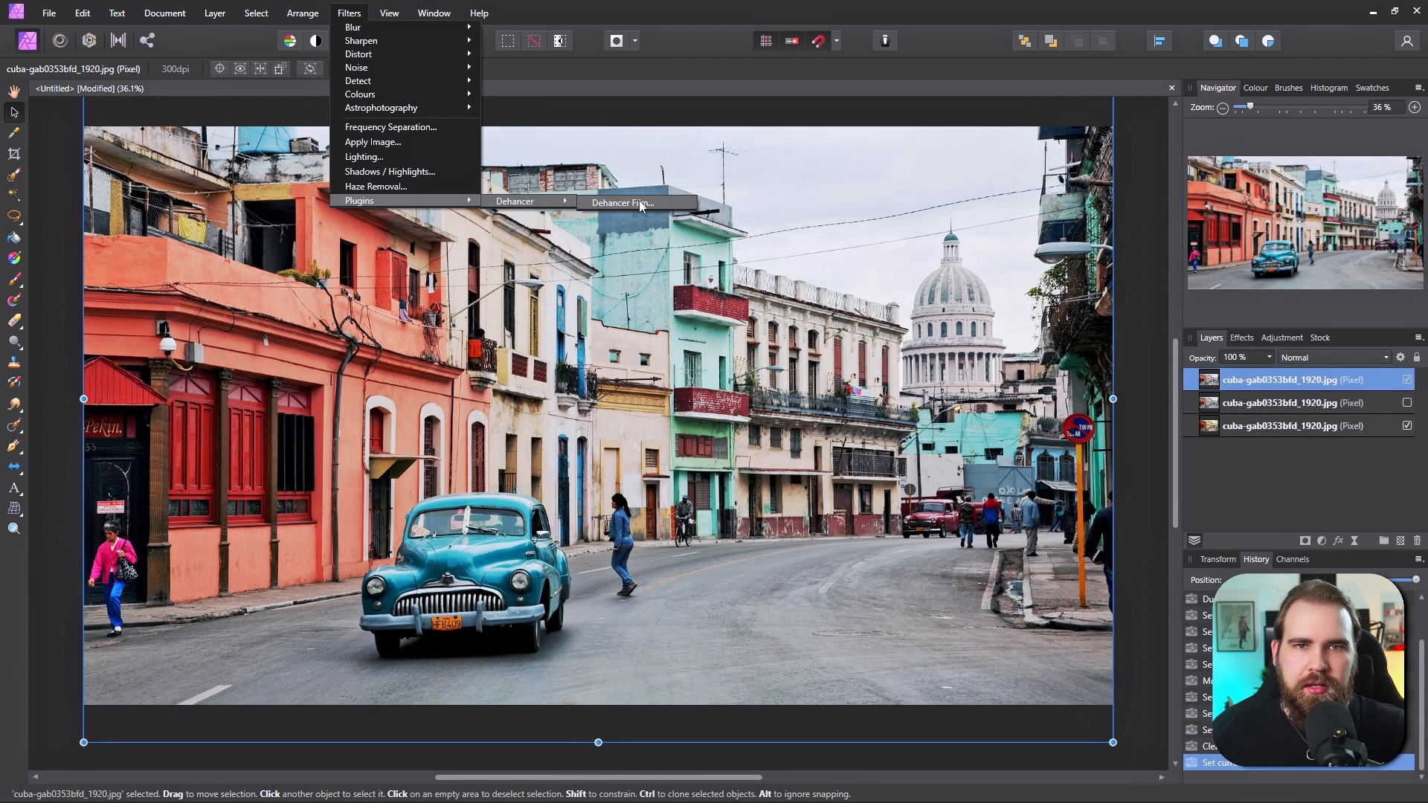
pyautogui.click(641, 206)
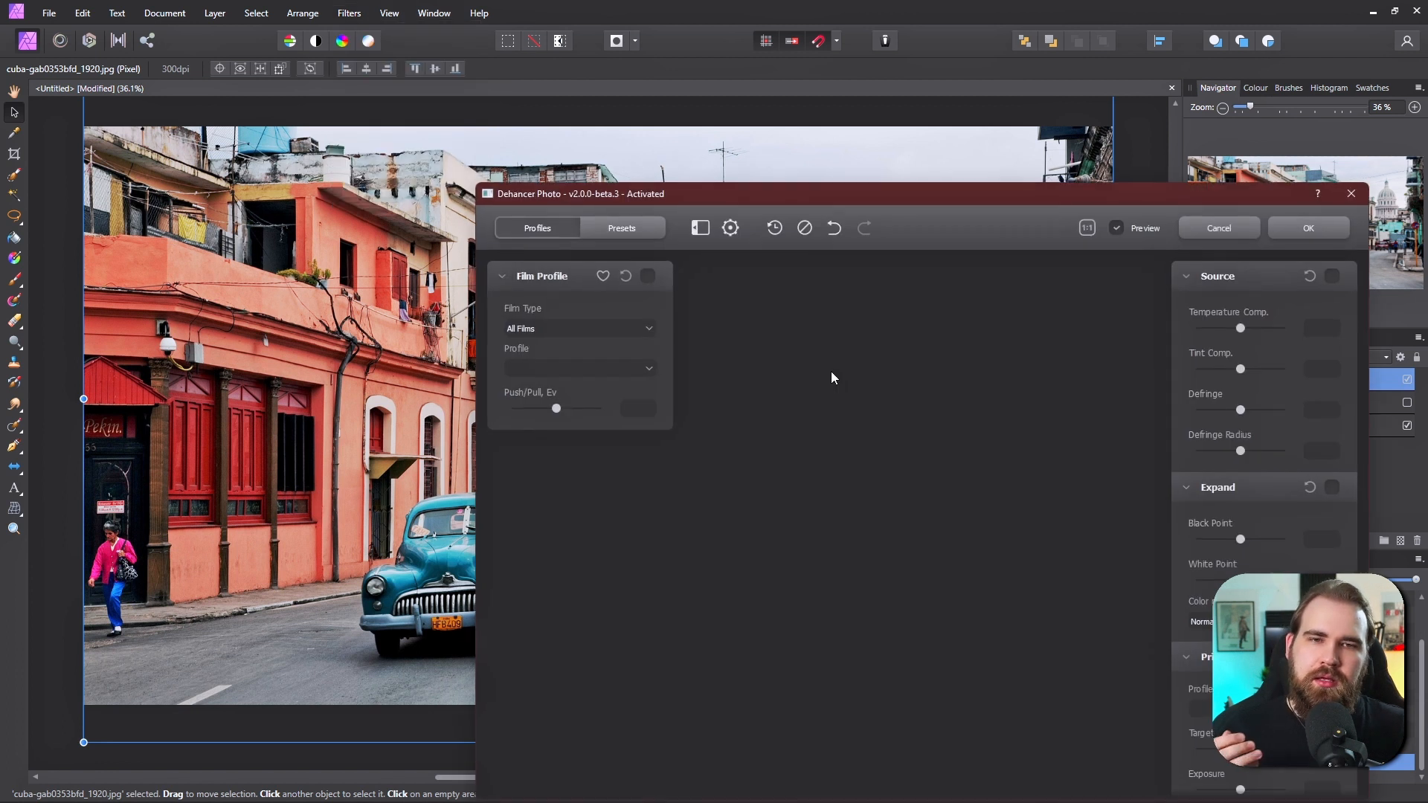
pyautogui.moveTo(715, 199); pyautogui.dragTo(238, 21)
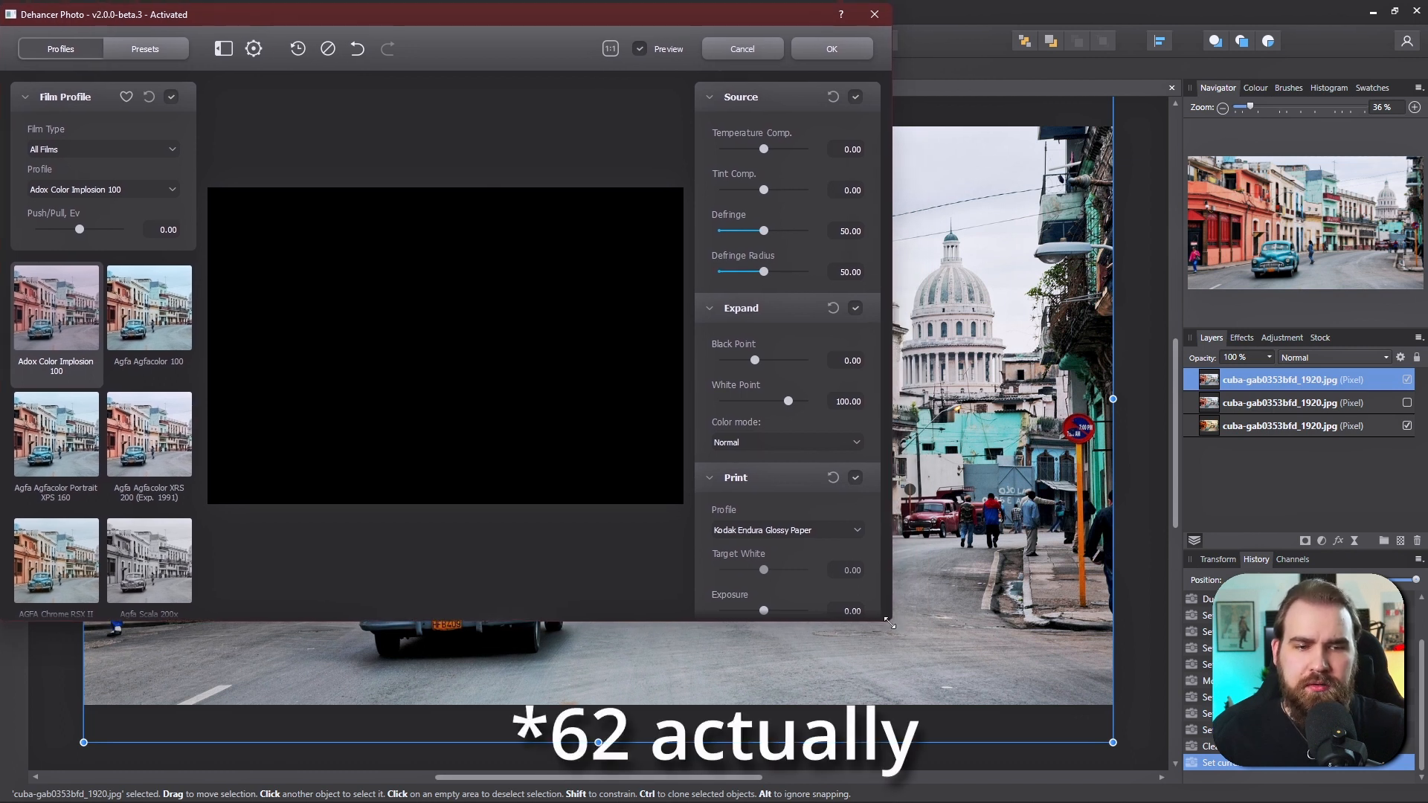
pyautogui.moveTo(889, 620); pyautogui.dragTo(1403, 779)
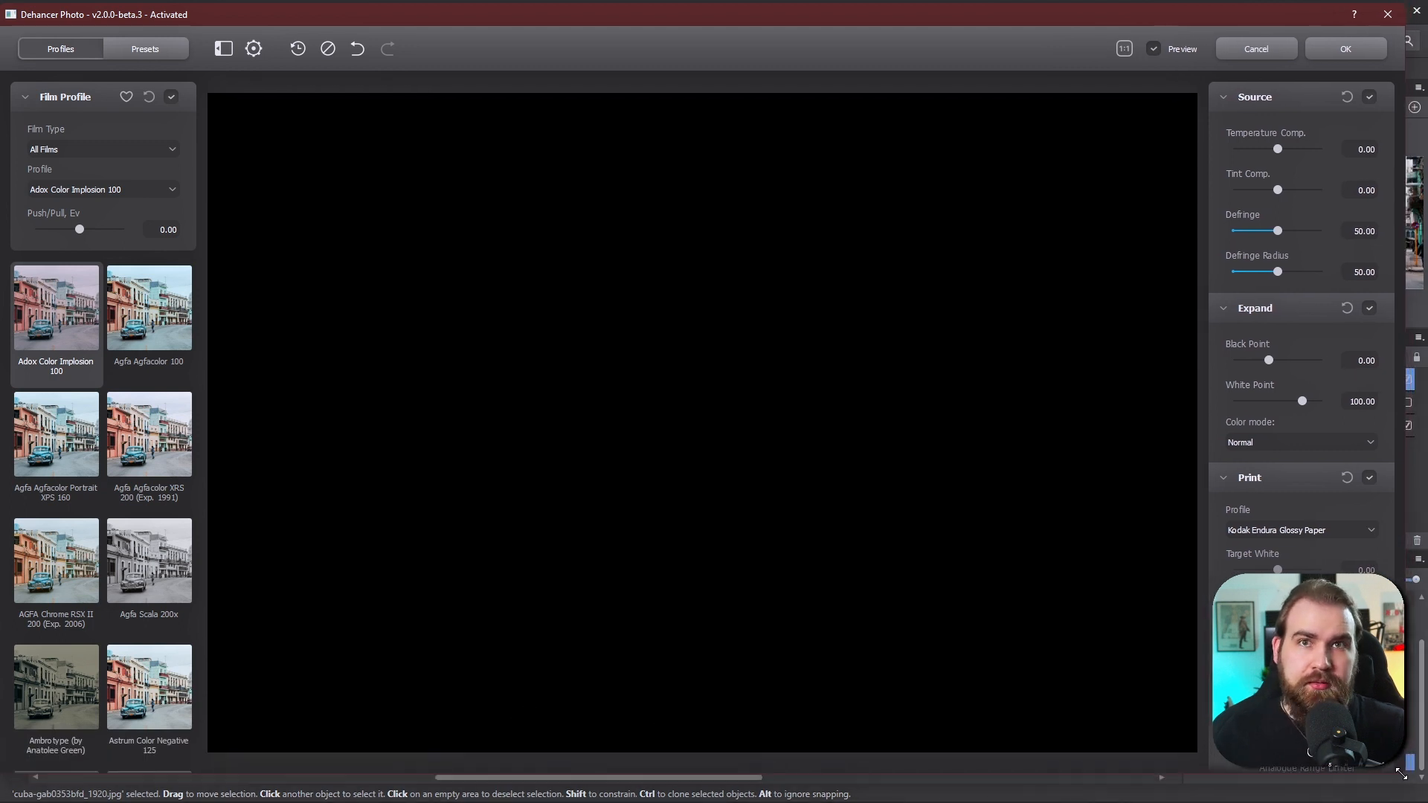
# - Examine the dialog's Profiles and Presets tabs, film type and profile lists, and the adjustment panels
pyautogui.click(123, 54)
pyautogui.click(59, 52)
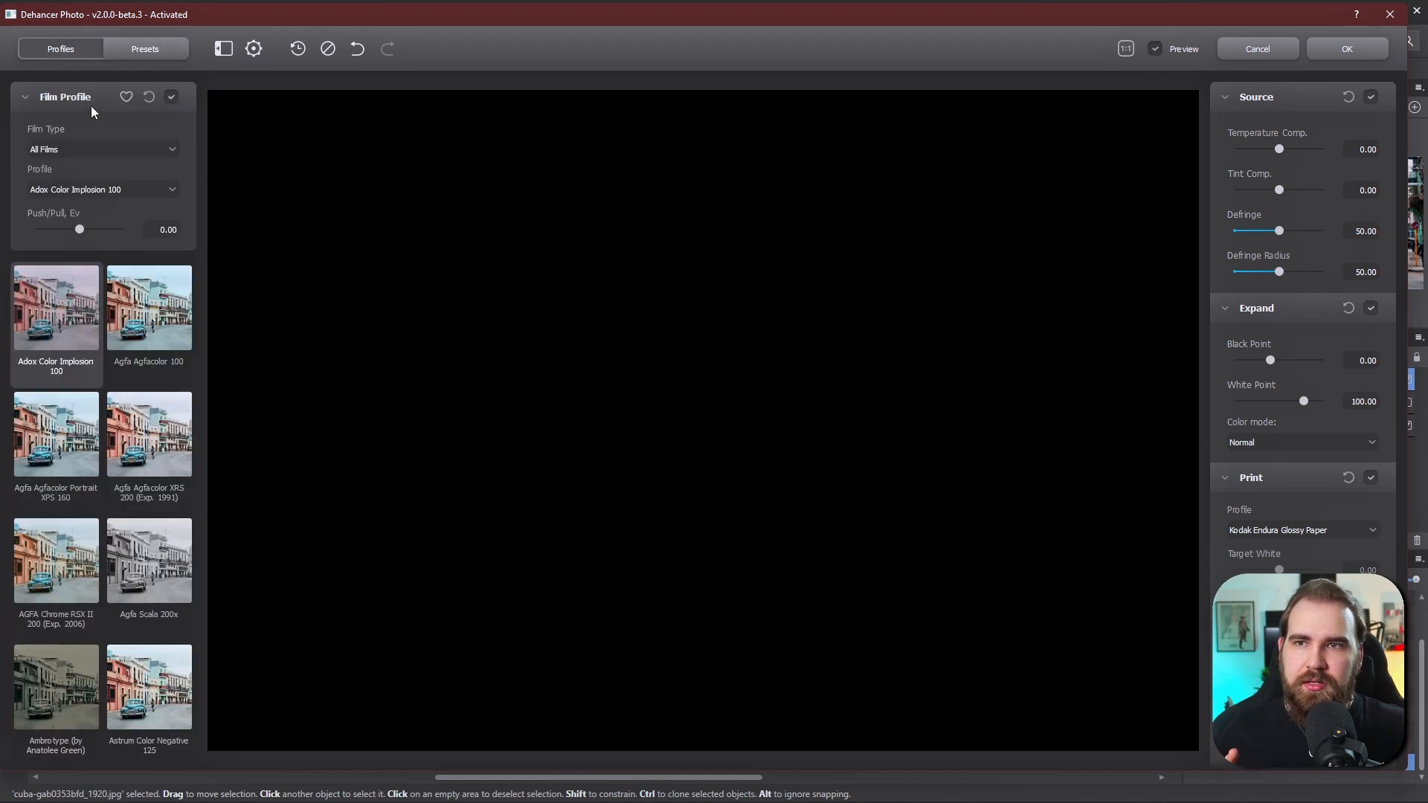
pyautogui.click(87, 146)
pyautogui.click(86, 146)
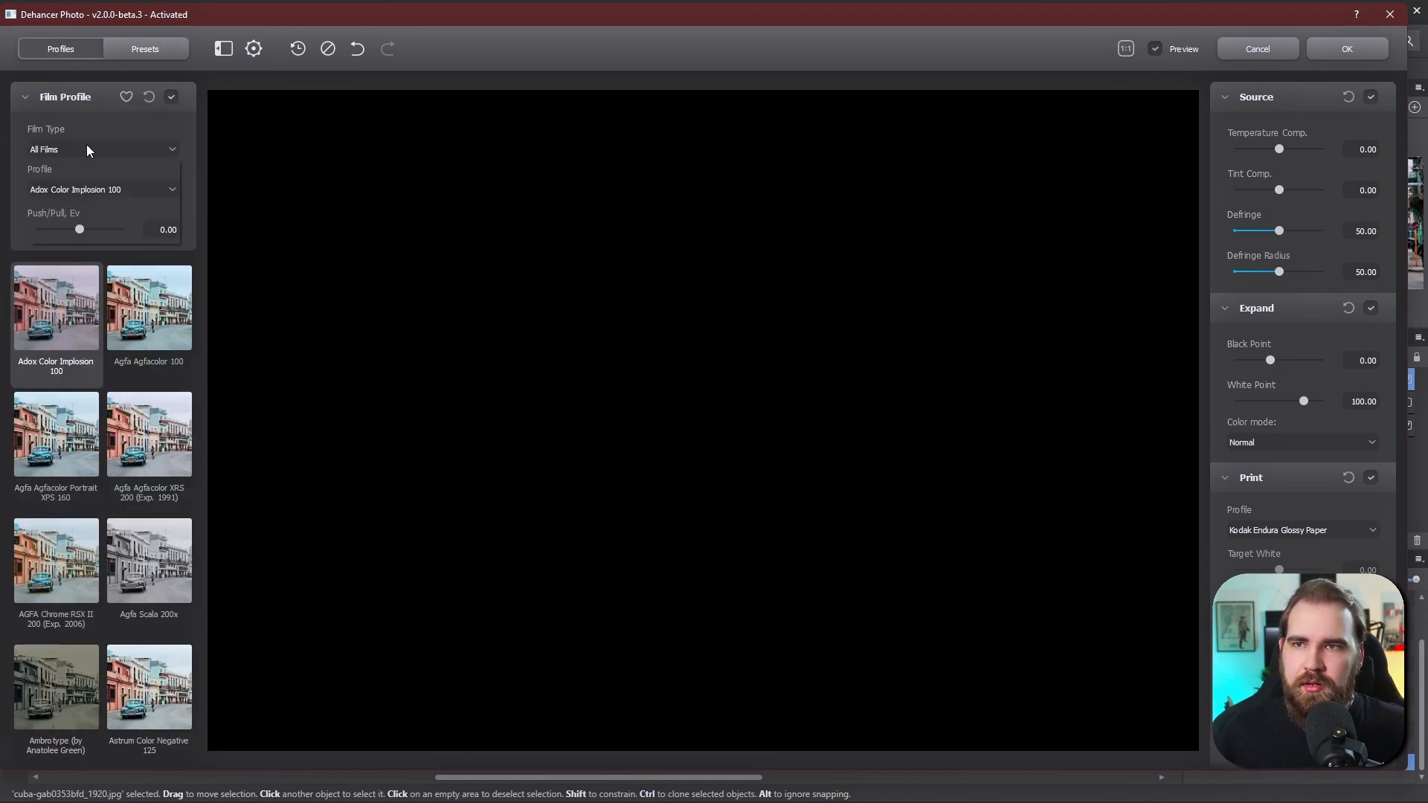
pyautogui.click(86, 146)
pyautogui.click(96, 148)
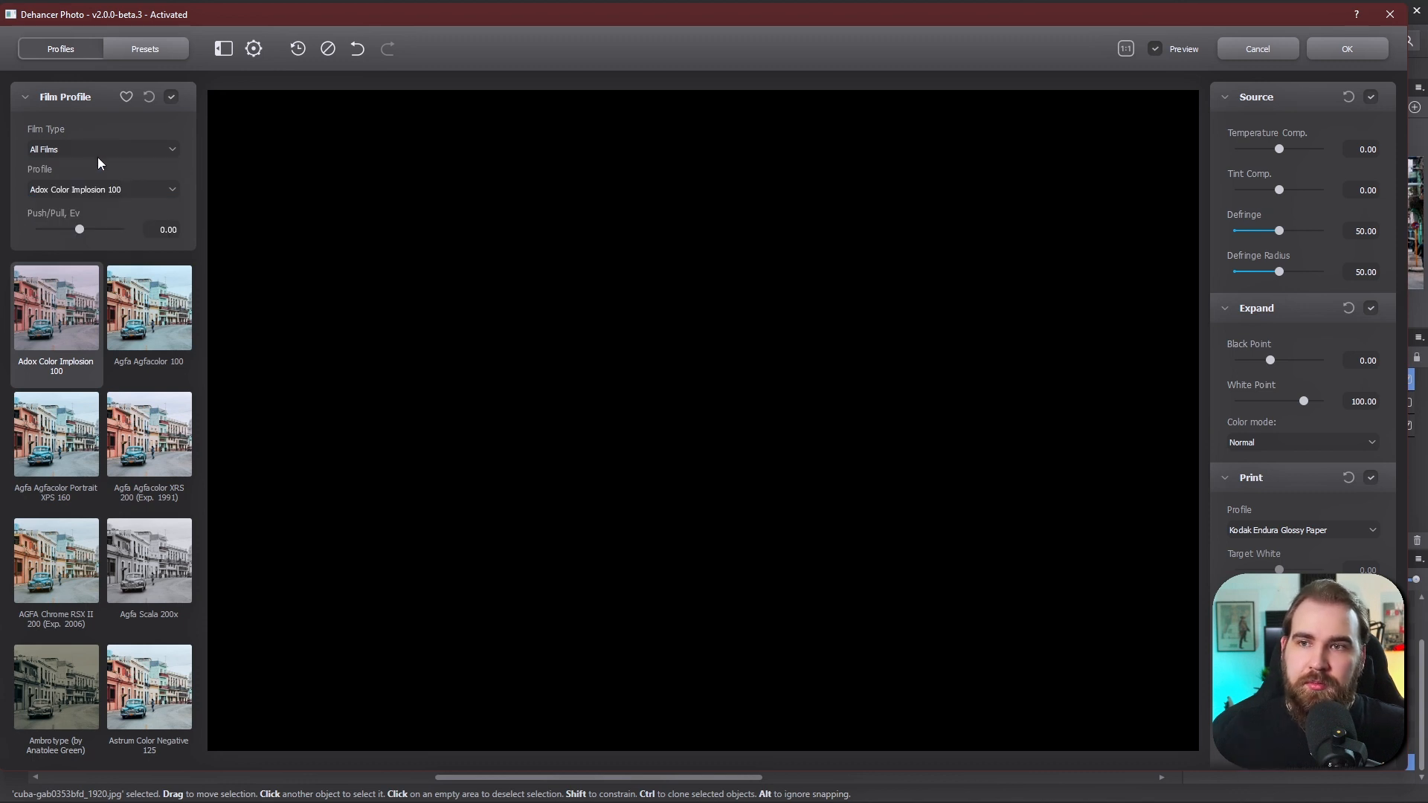
pyautogui.click(105, 188)
pyautogui.click(106, 188)
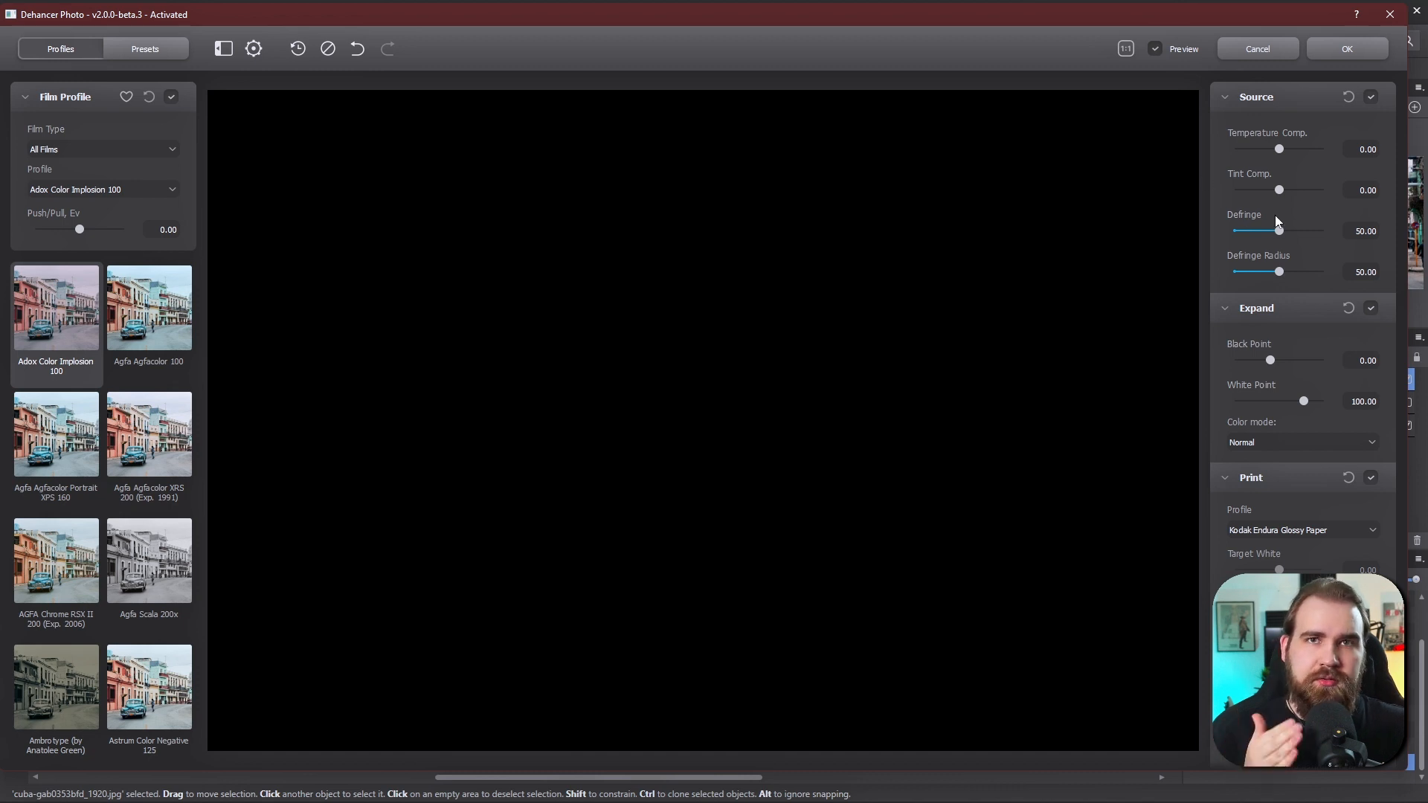
pyautogui.scroll(-10, 1311, 338)
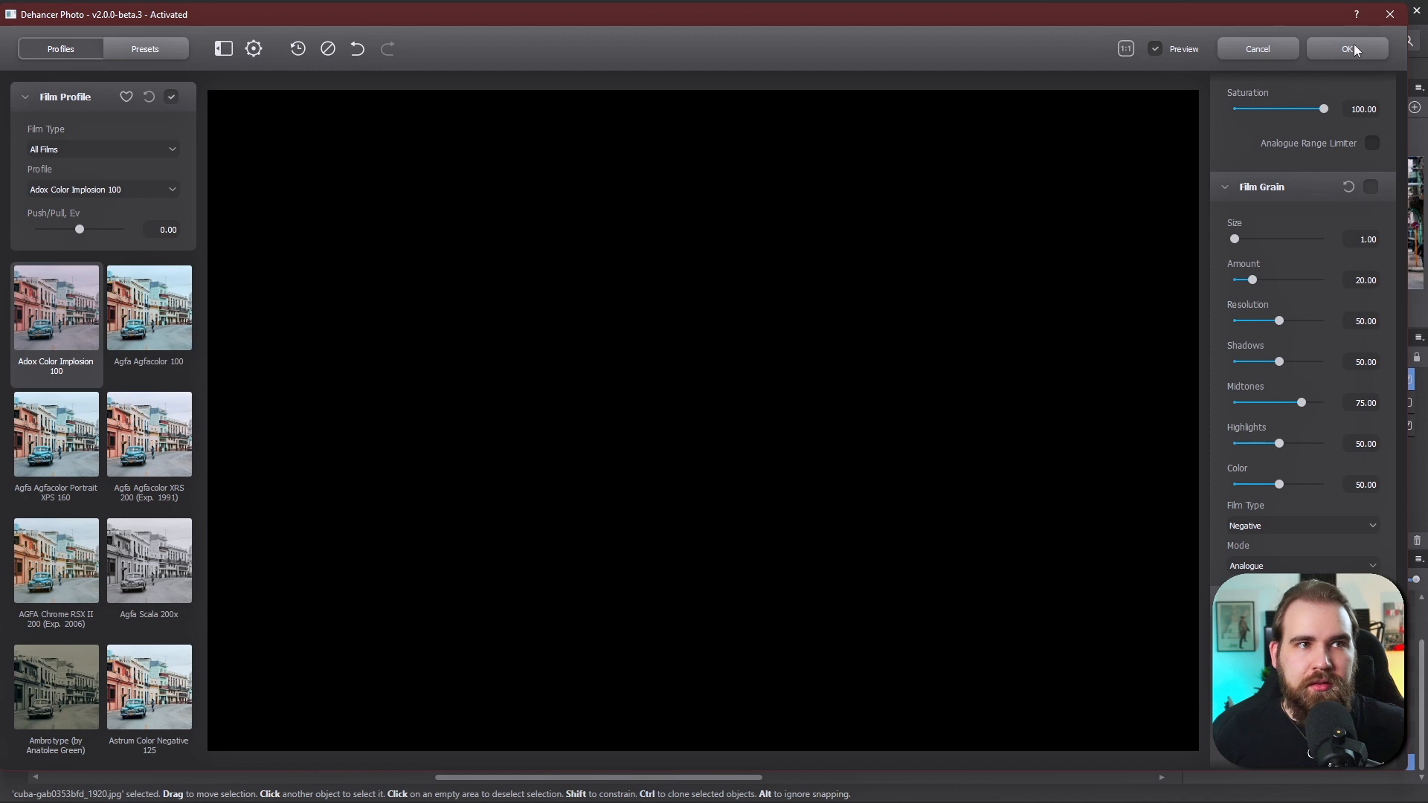
pyautogui.scroll(10, 1270, 312)
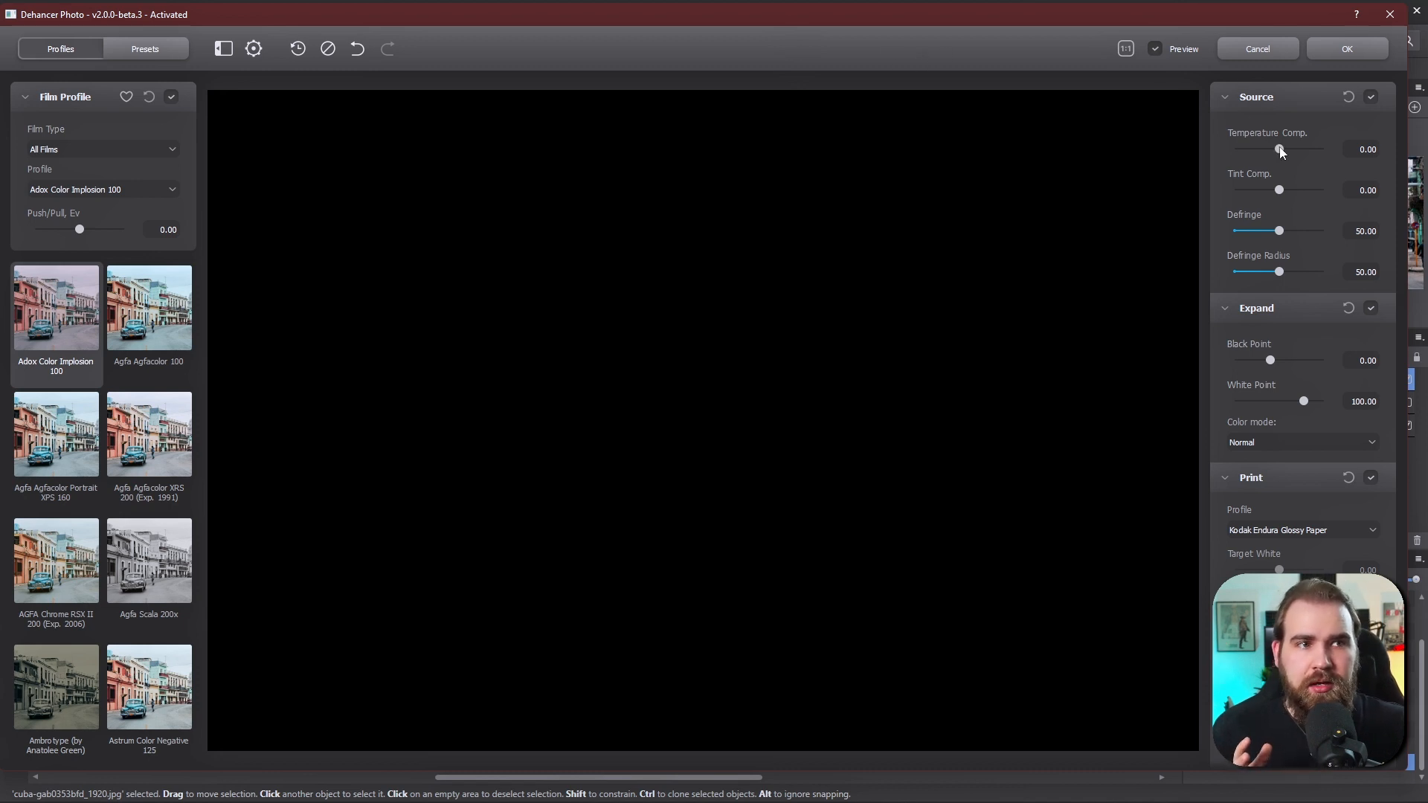
pyautogui.click(1278, 191)
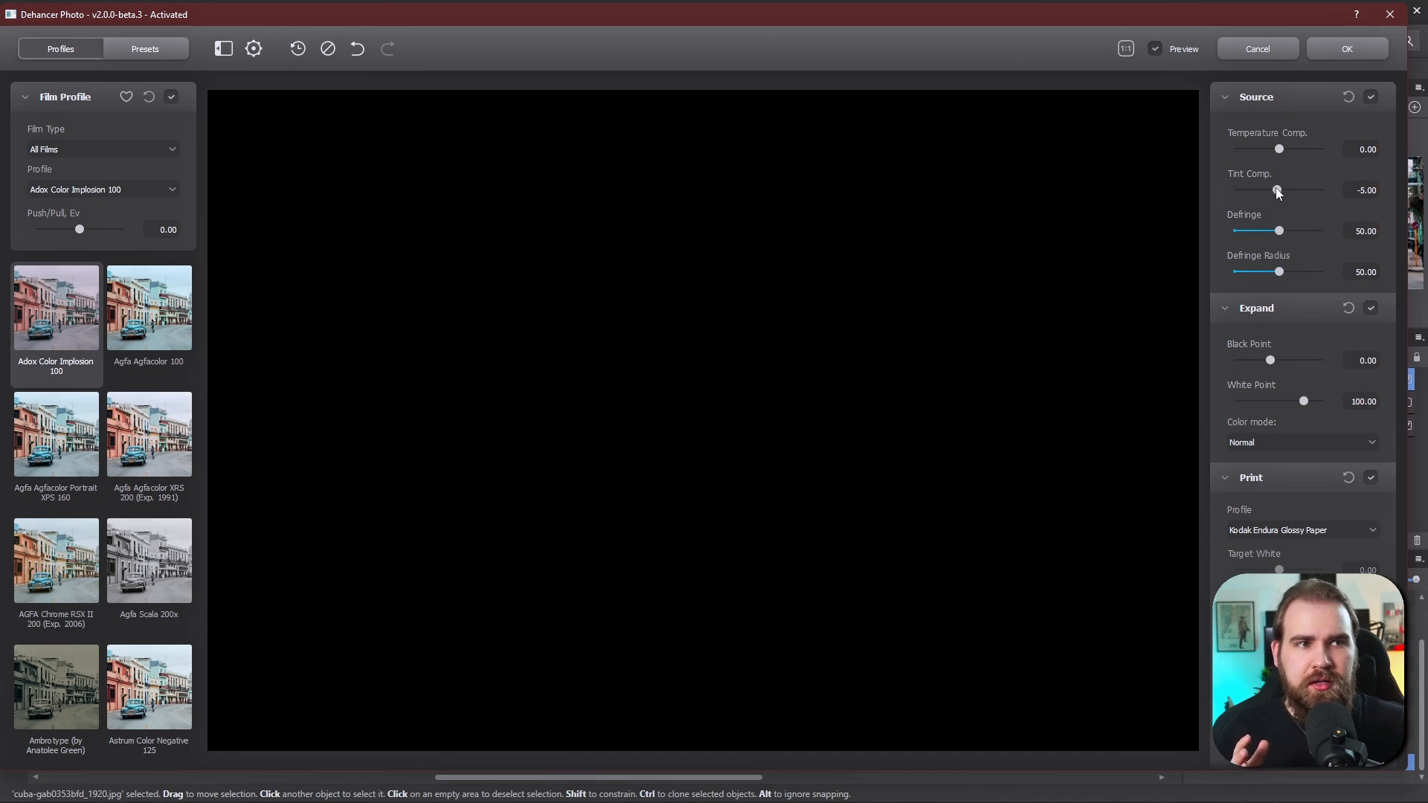
pyautogui.doubleClick(1278, 191)
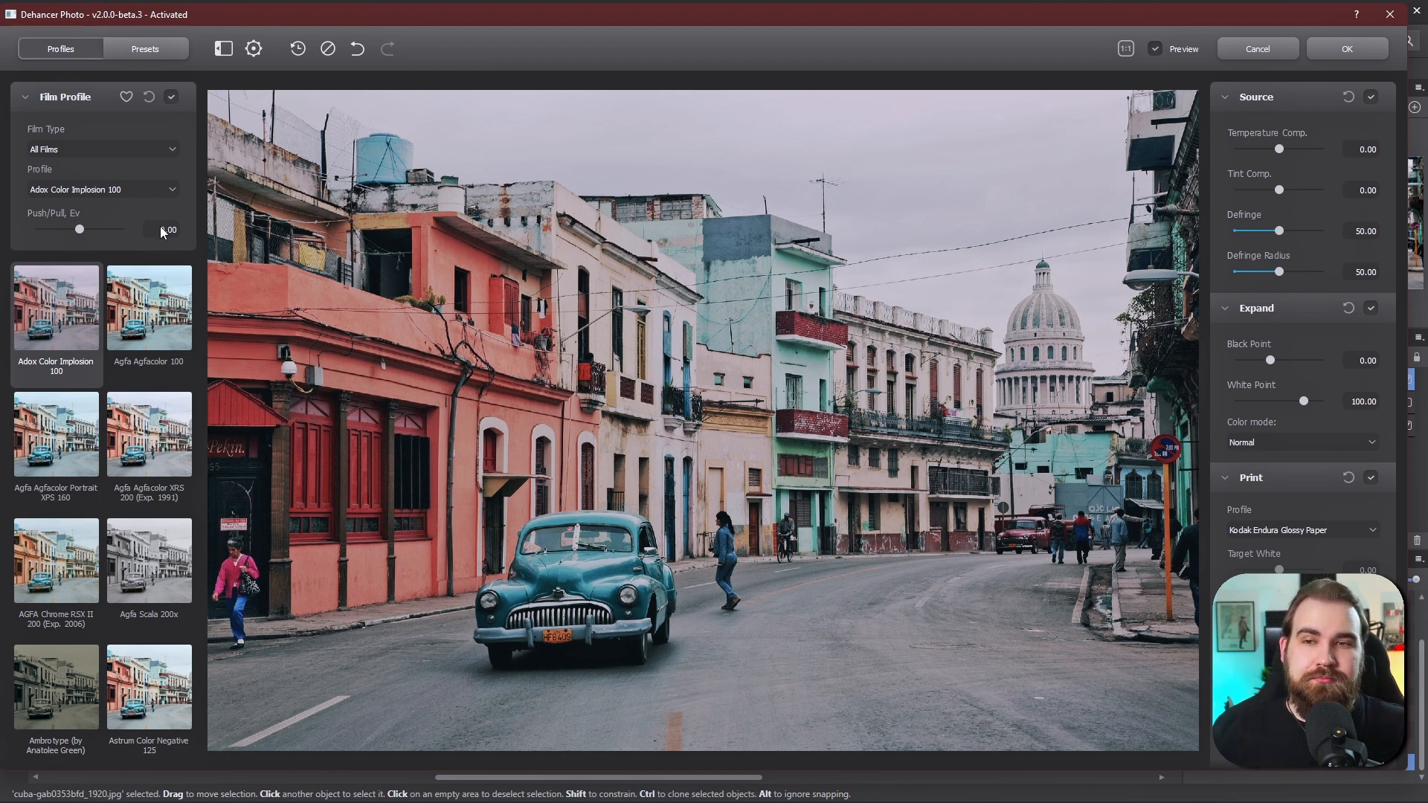
# - Apply the Agfa Agfacolor 100 film profile, comparing it with Agfa Agfacolor Portrait XPS 160 and the unfiltered preview
pyautogui.click(148, 331)
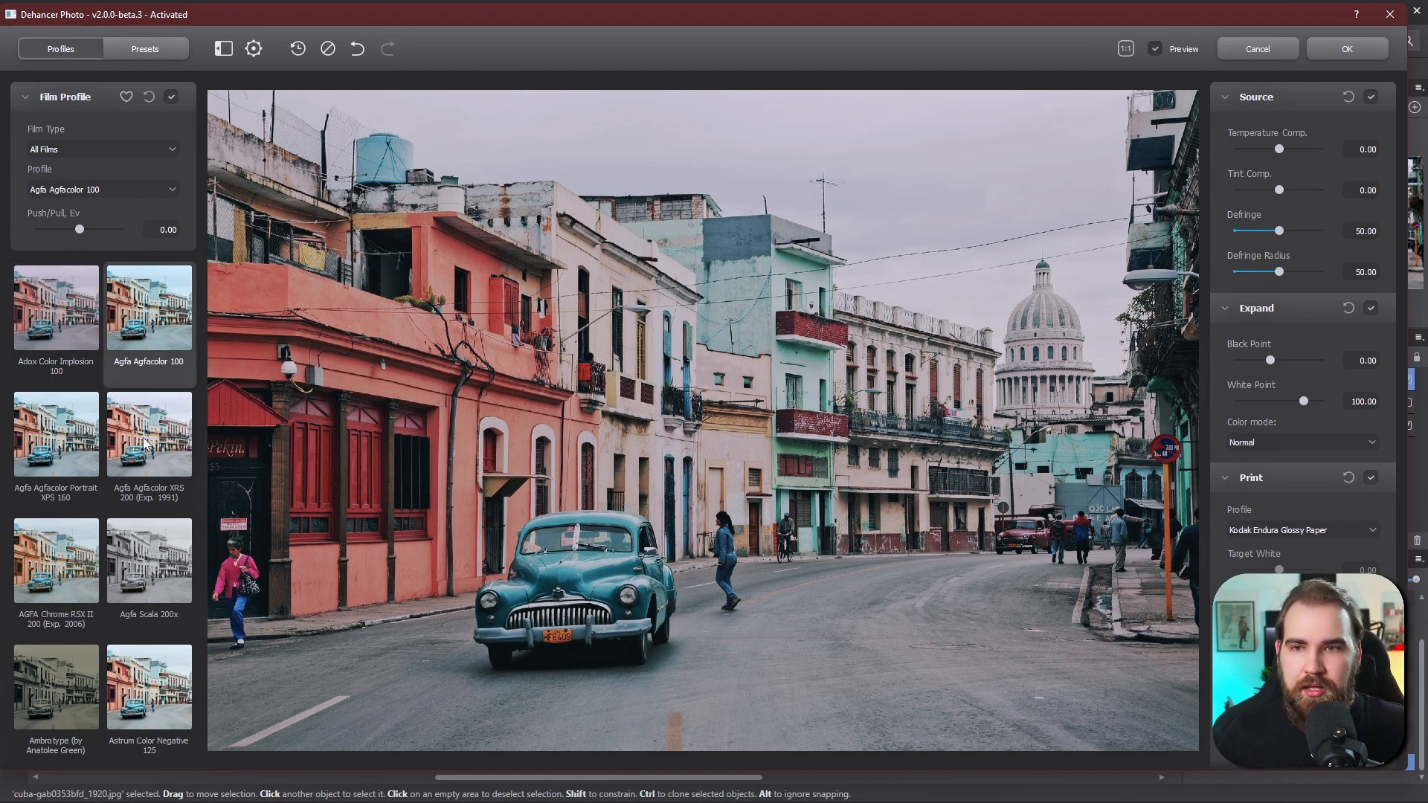
pyautogui.click(87, 454)
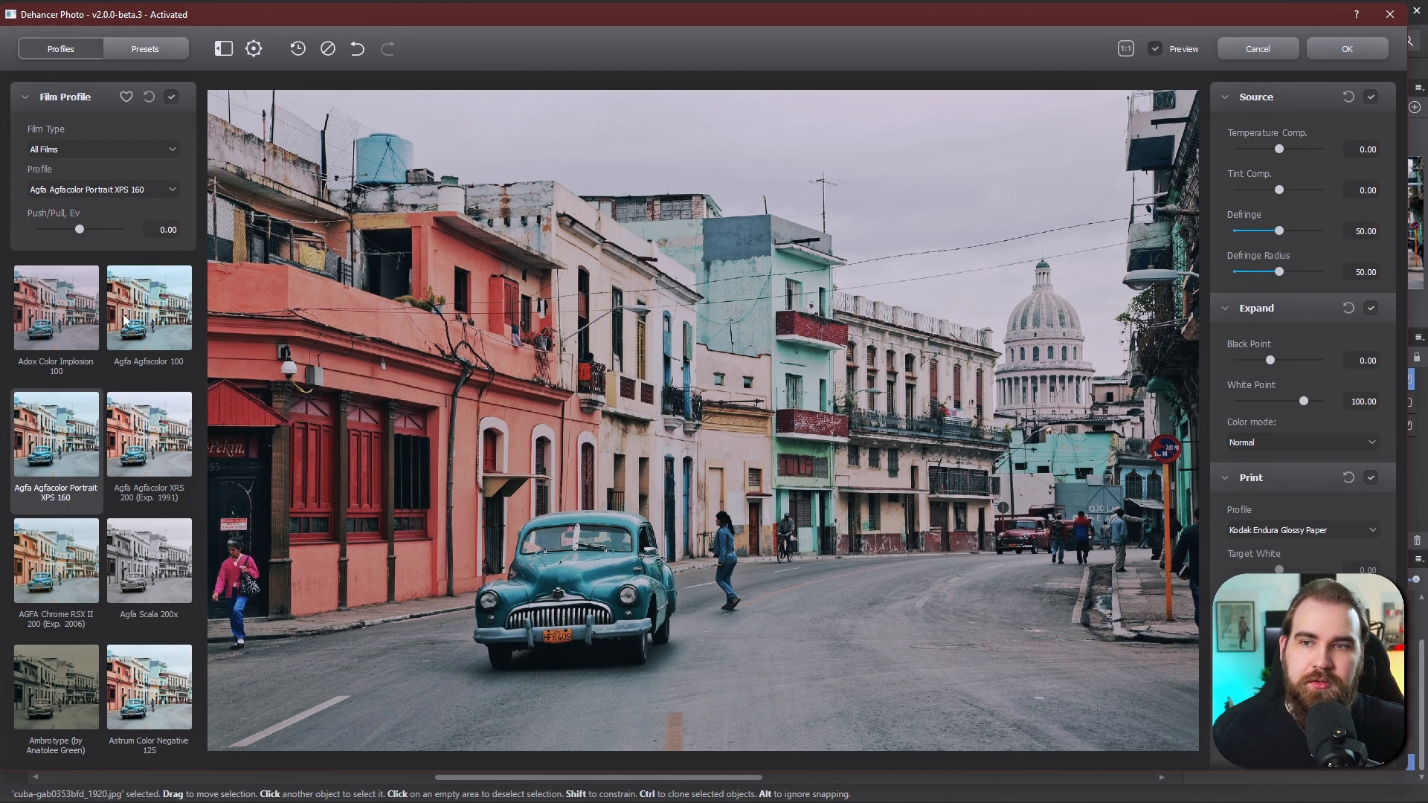
pyautogui.click(149, 326)
pyautogui.click(82, 319)
pyautogui.click(155, 322)
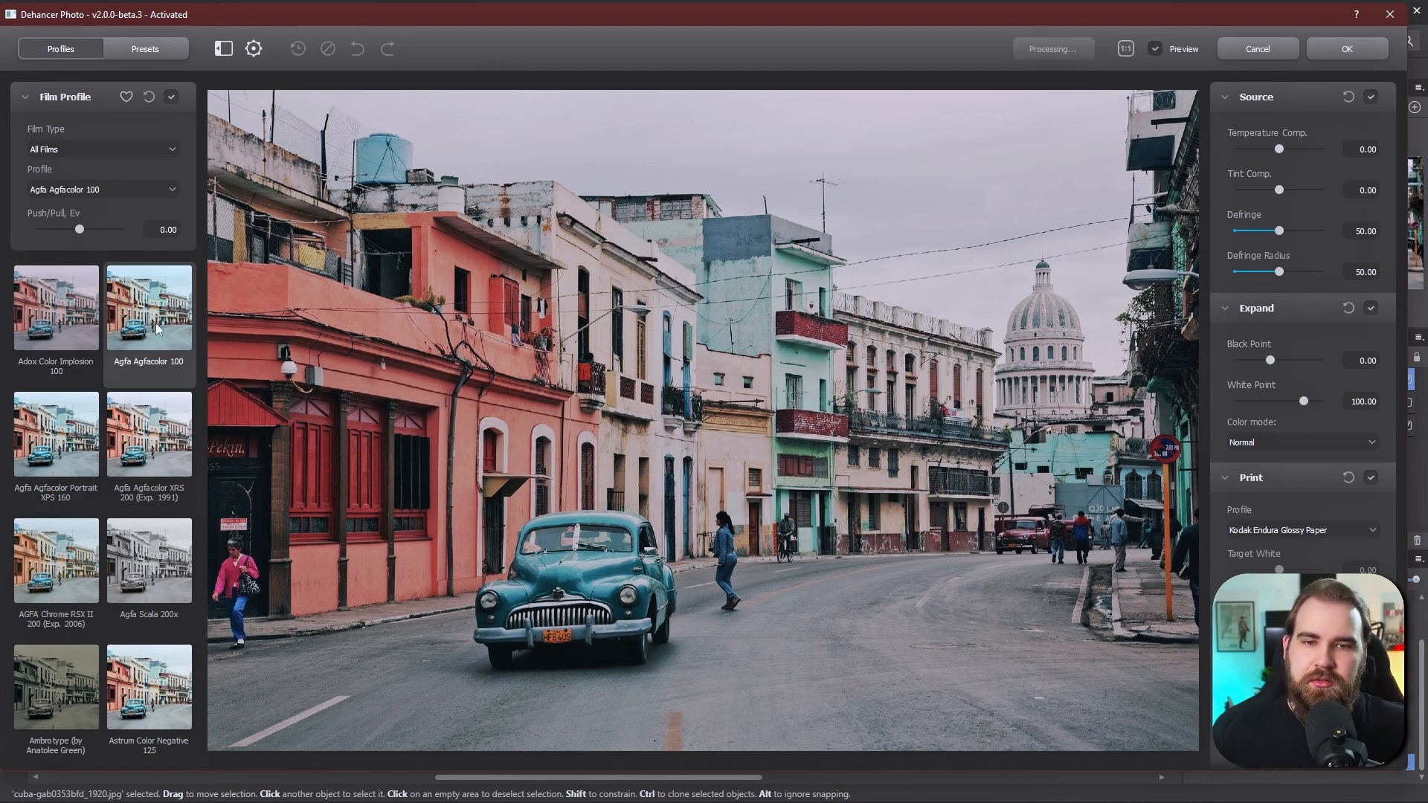
pyautogui.click(75, 432)
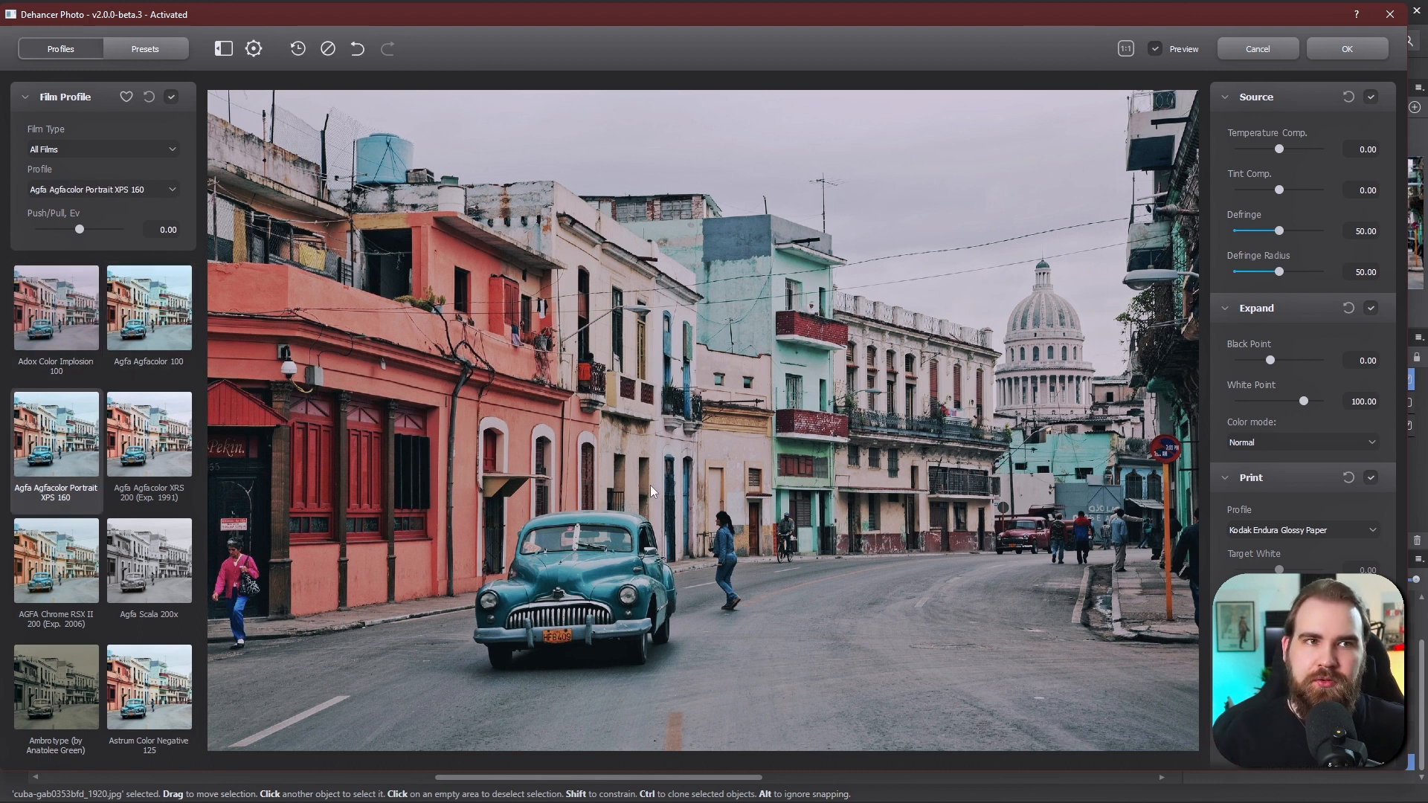
pyautogui.click(141, 331)
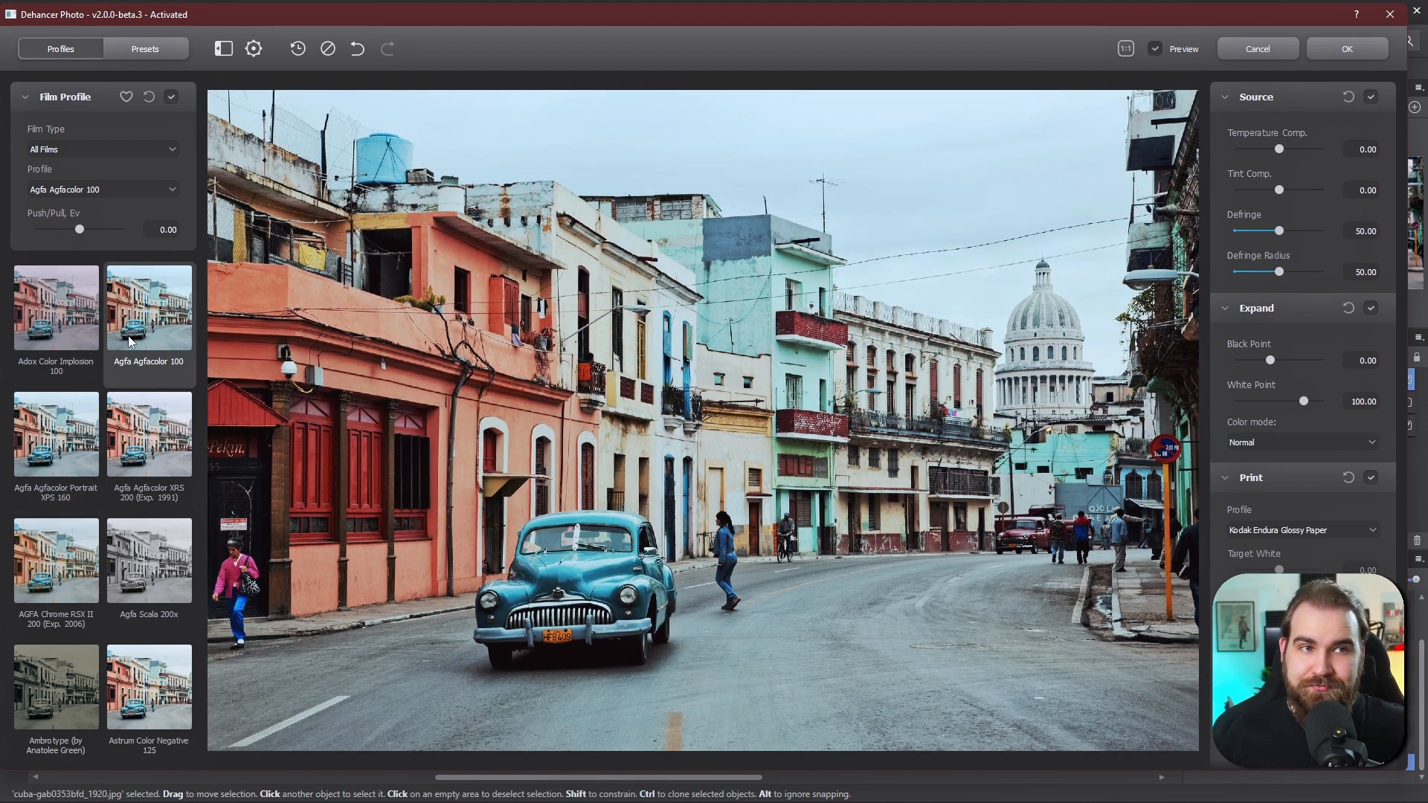
pyautogui.click(1158, 50)
pyautogui.click(1158, 51)
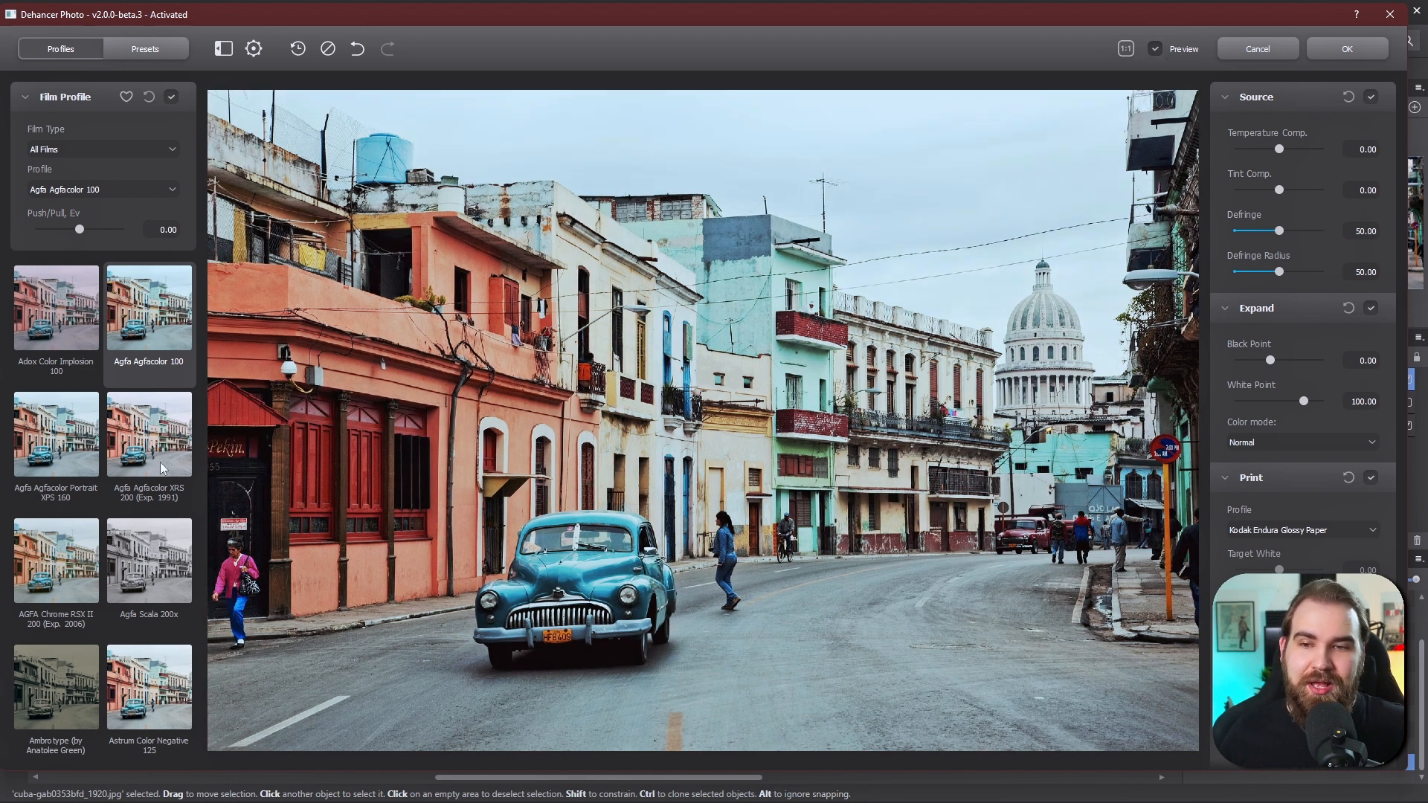
# - Browse through the full list of film profile thumbnails
pyautogui.scroll(-2, 122, 513)
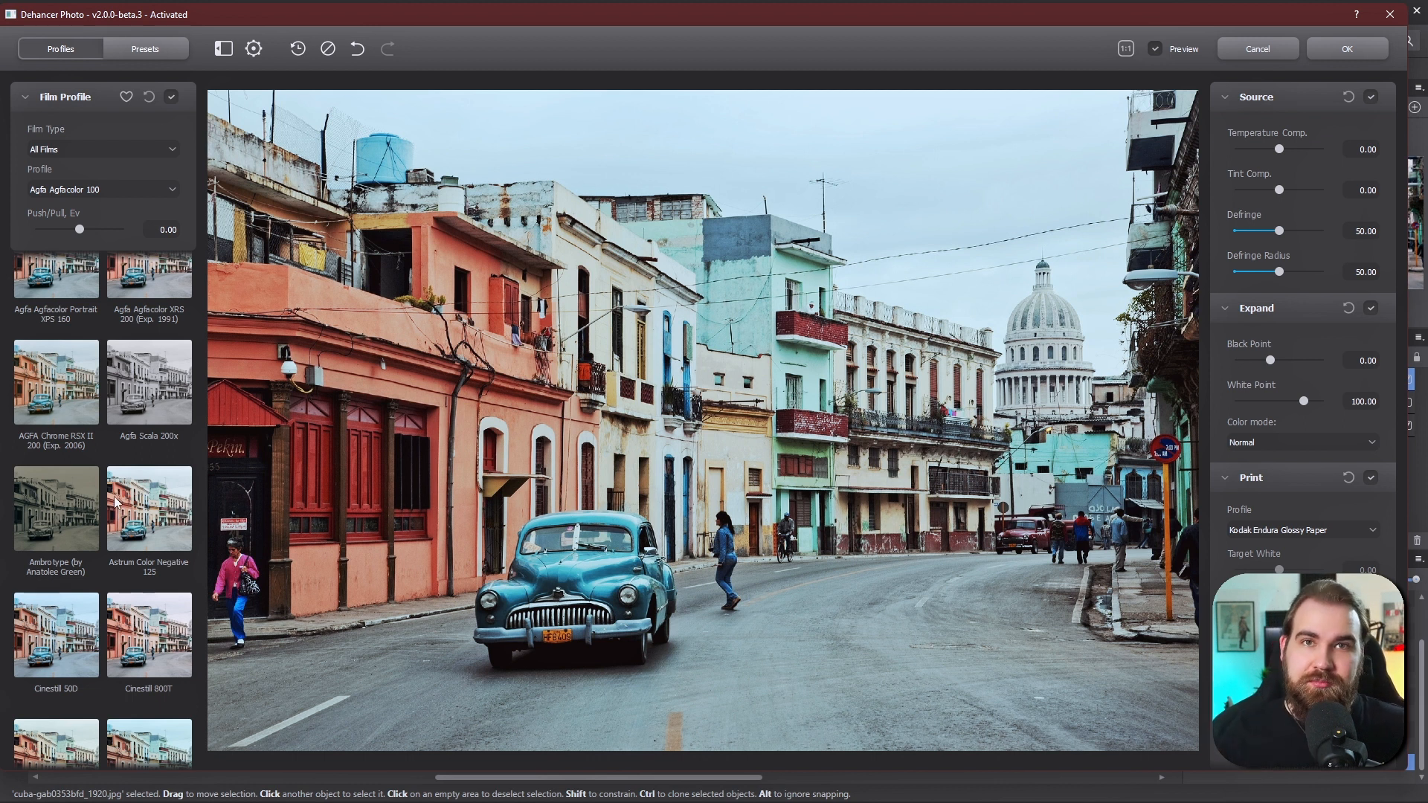
pyautogui.scroll(-1, 115, 503)
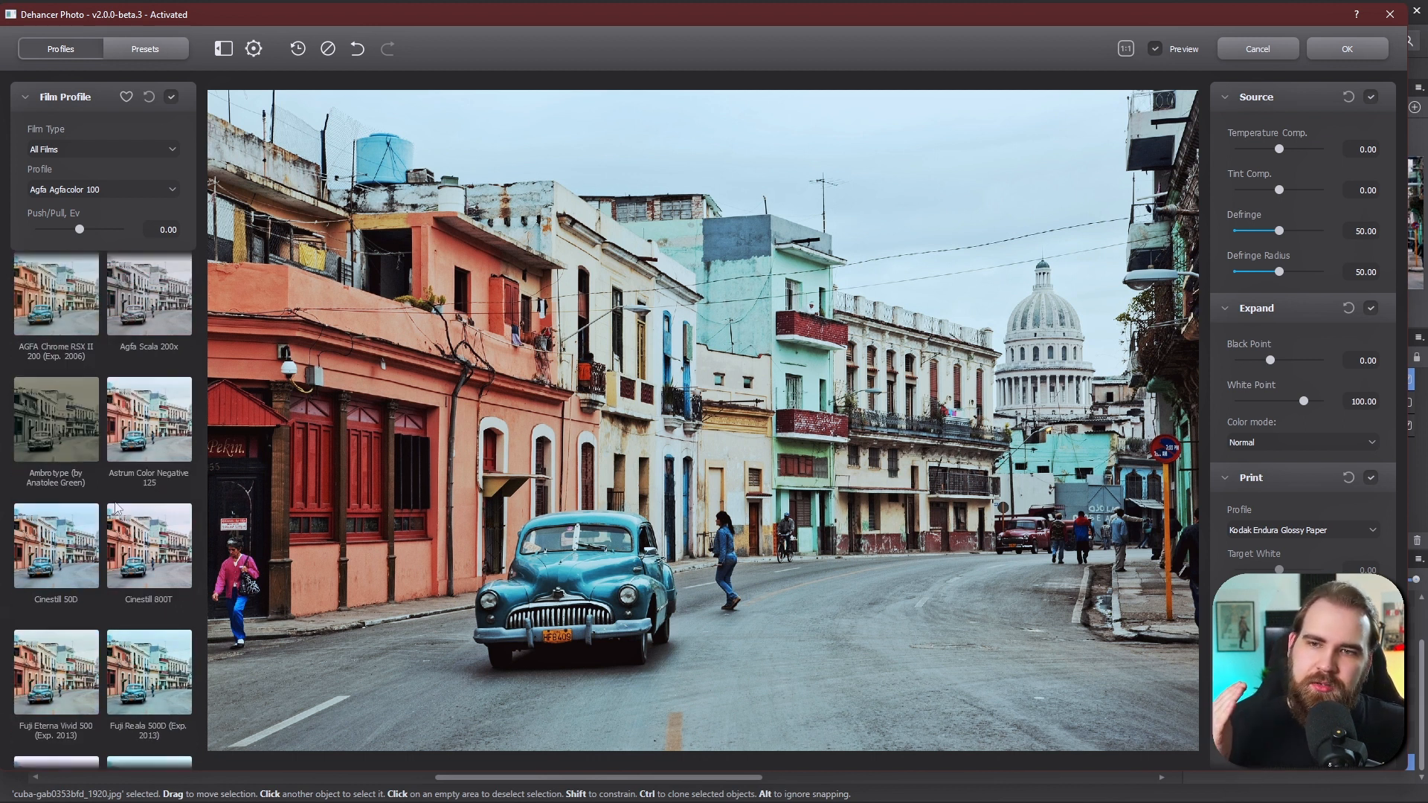
pyautogui.scroll(-7, 115, 508)
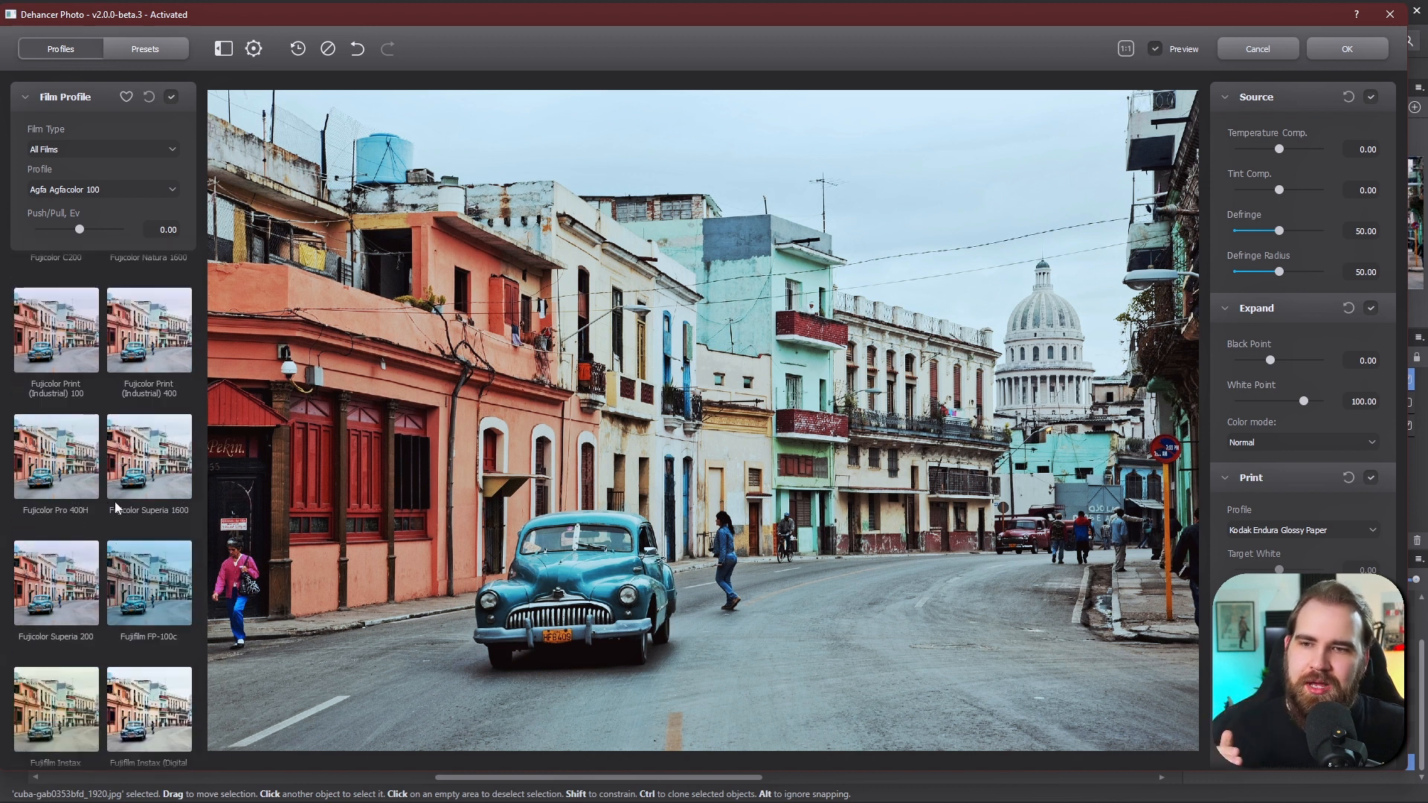
pyautogui.scroll(-3, 115, 503)
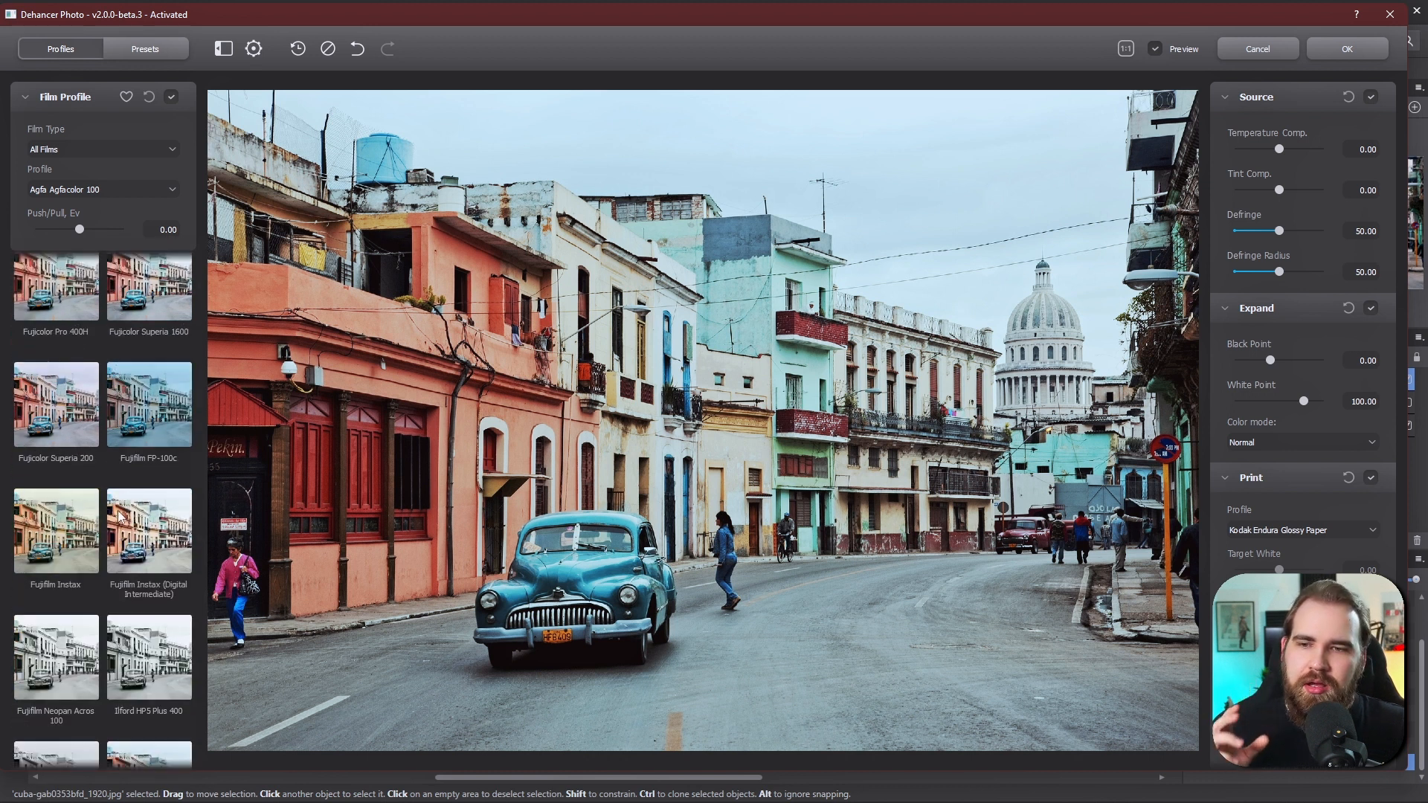
pyautogui.scroll(-5, 120, 515)
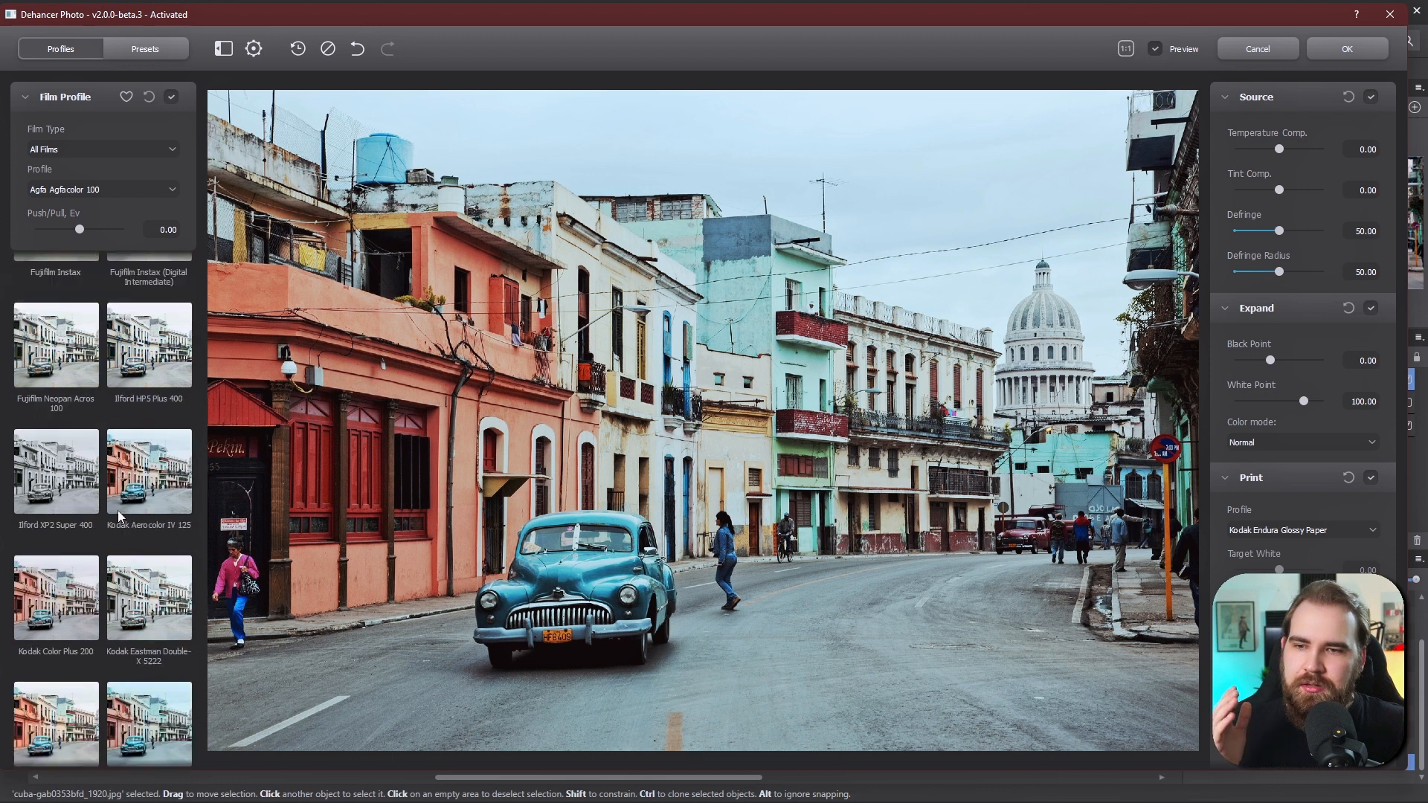
pyautogui.scroll(-7, 117, 510)
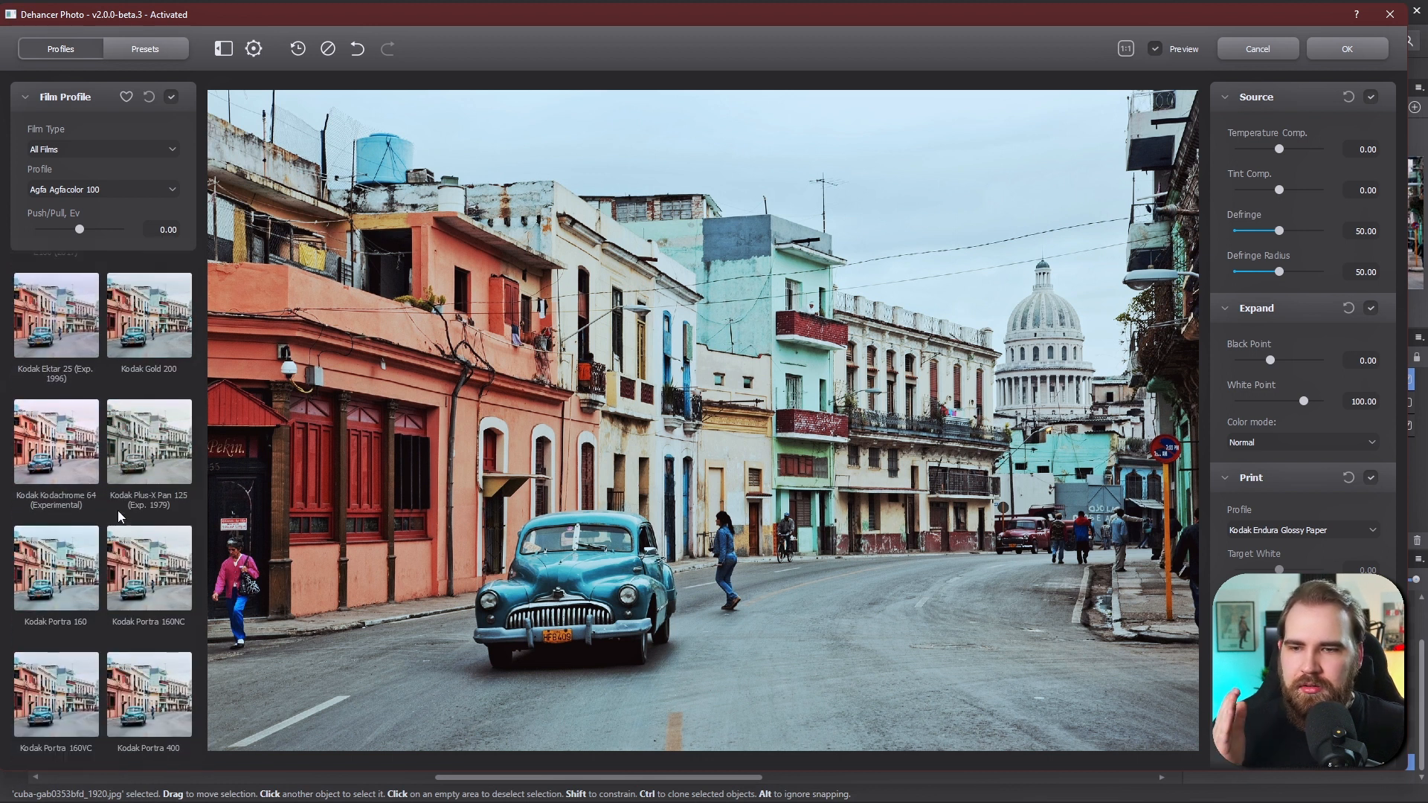
pyautogui.scroll(-2, 119, 518)
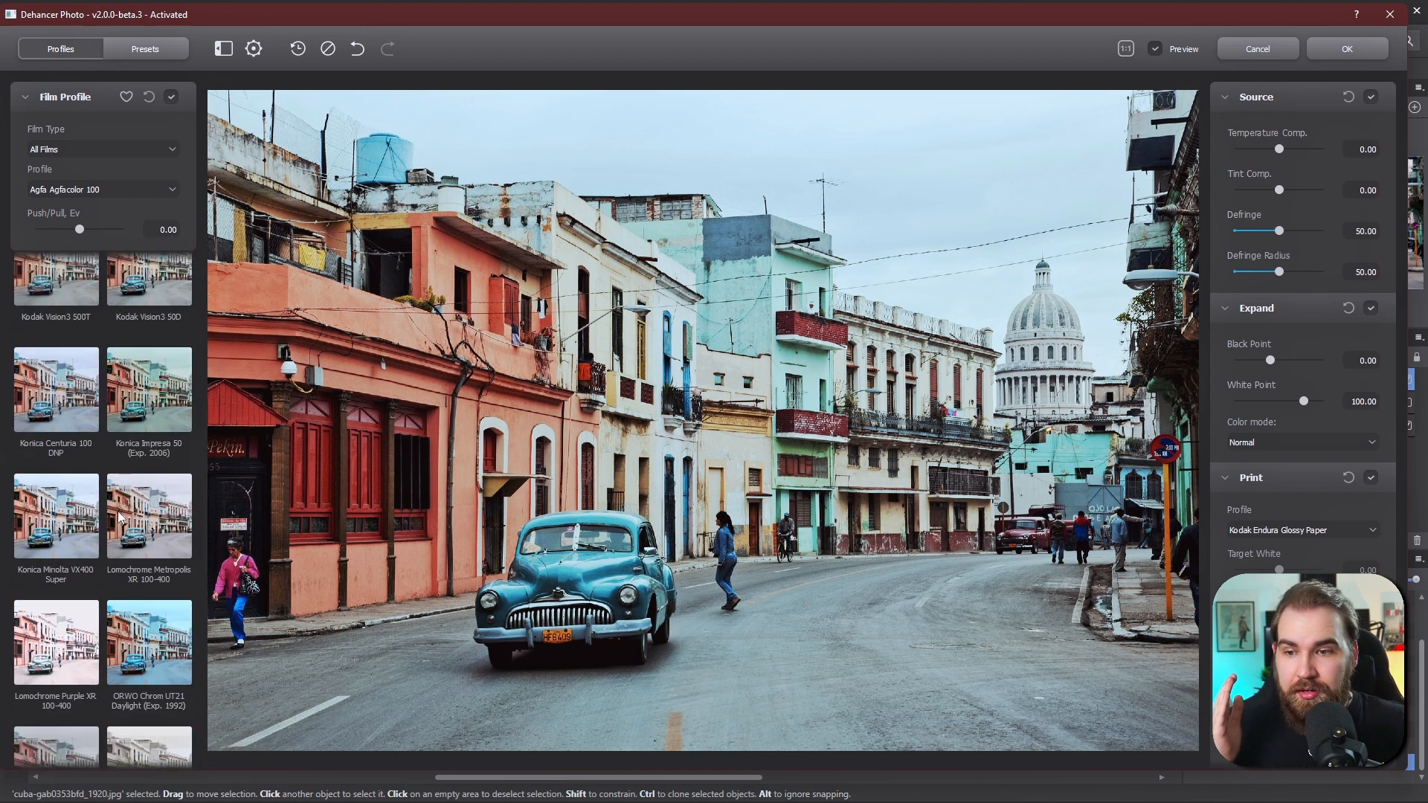
pyautogui.scroll(-2, 119, 516)
pyautogui.scroll(-3, 119, 515)
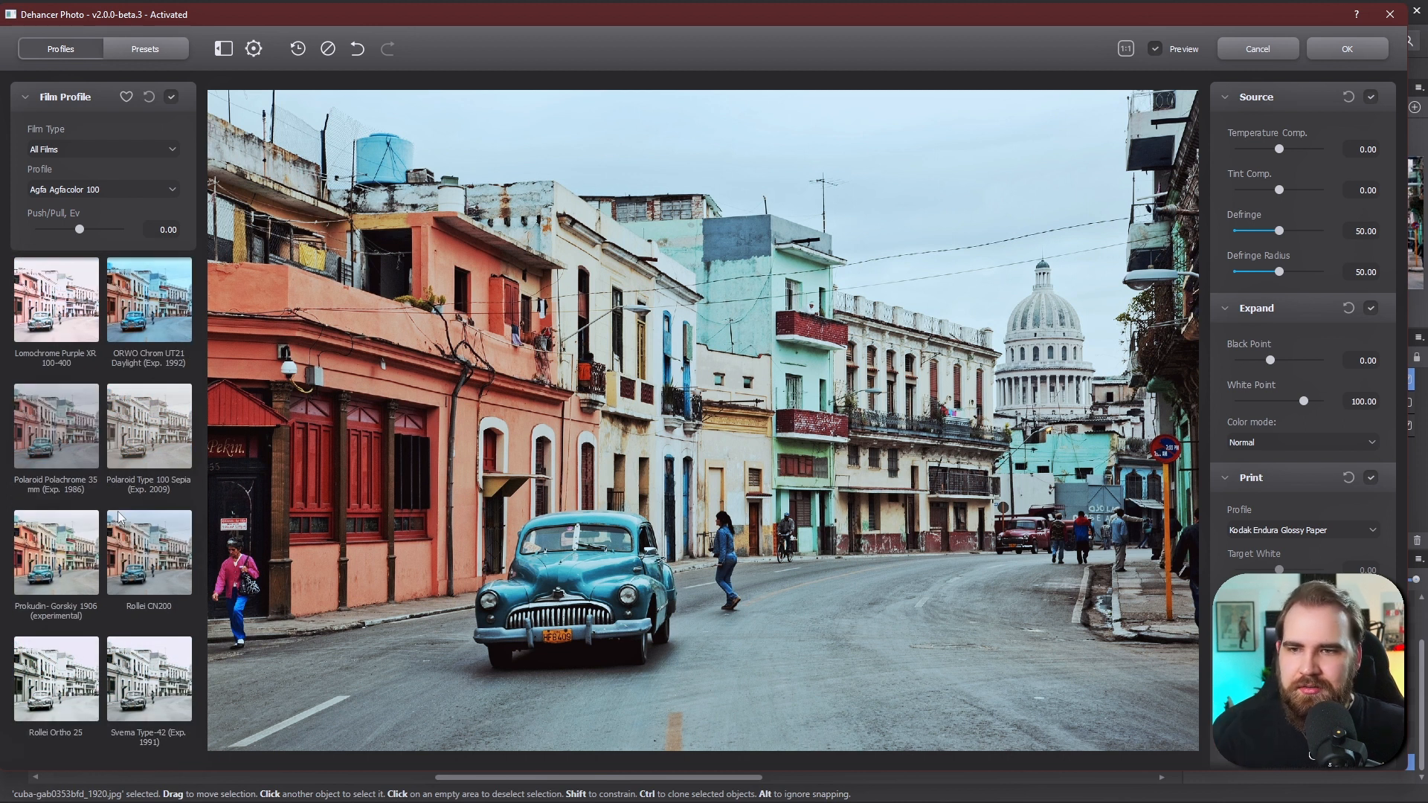
pyautogui.scroll(1, 119, 516)
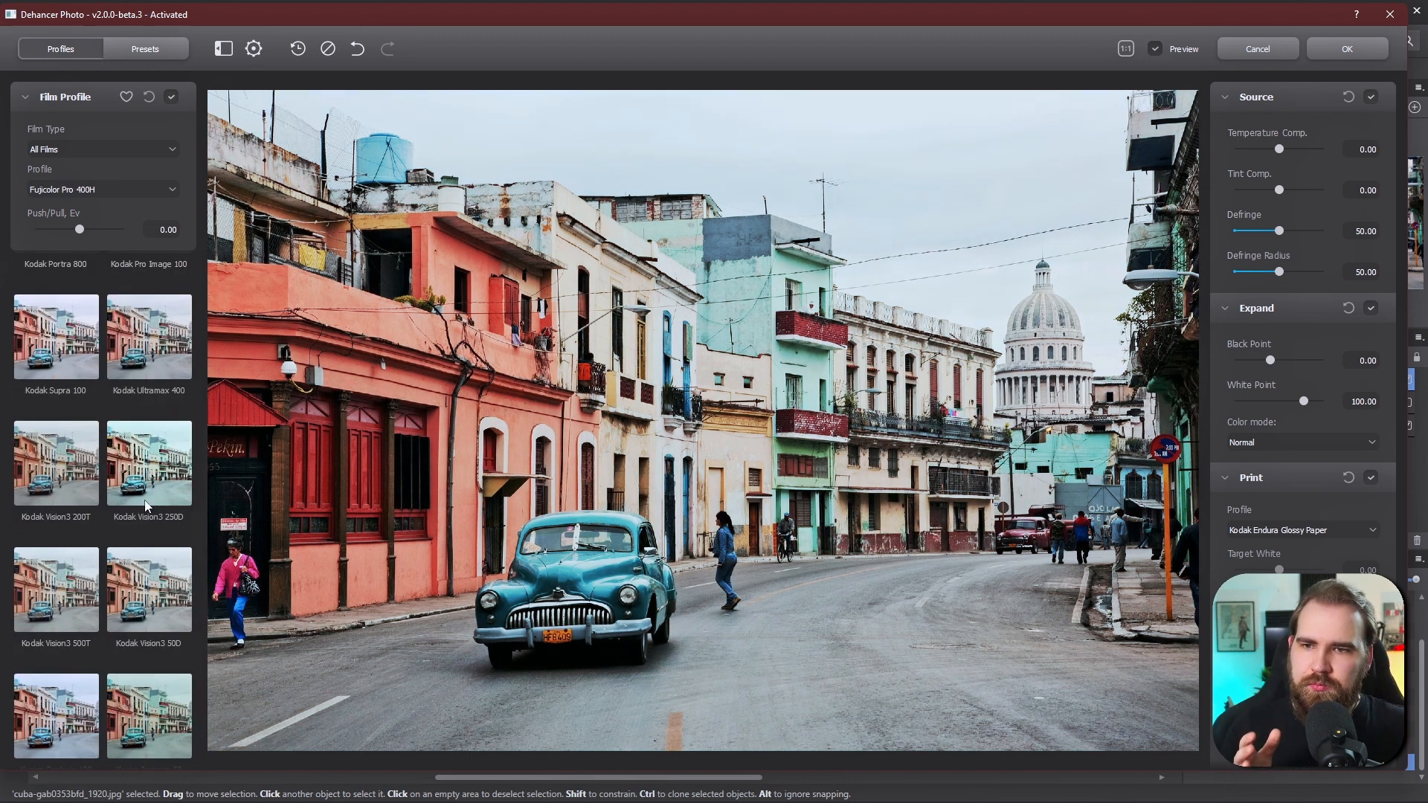
# - Apply the Kodak Vision3 500T film profile, comparing it with Kodak Vision3 50D
pyautogui.scroll(-2, 148, 503)
pyautogui.click(148, 496)
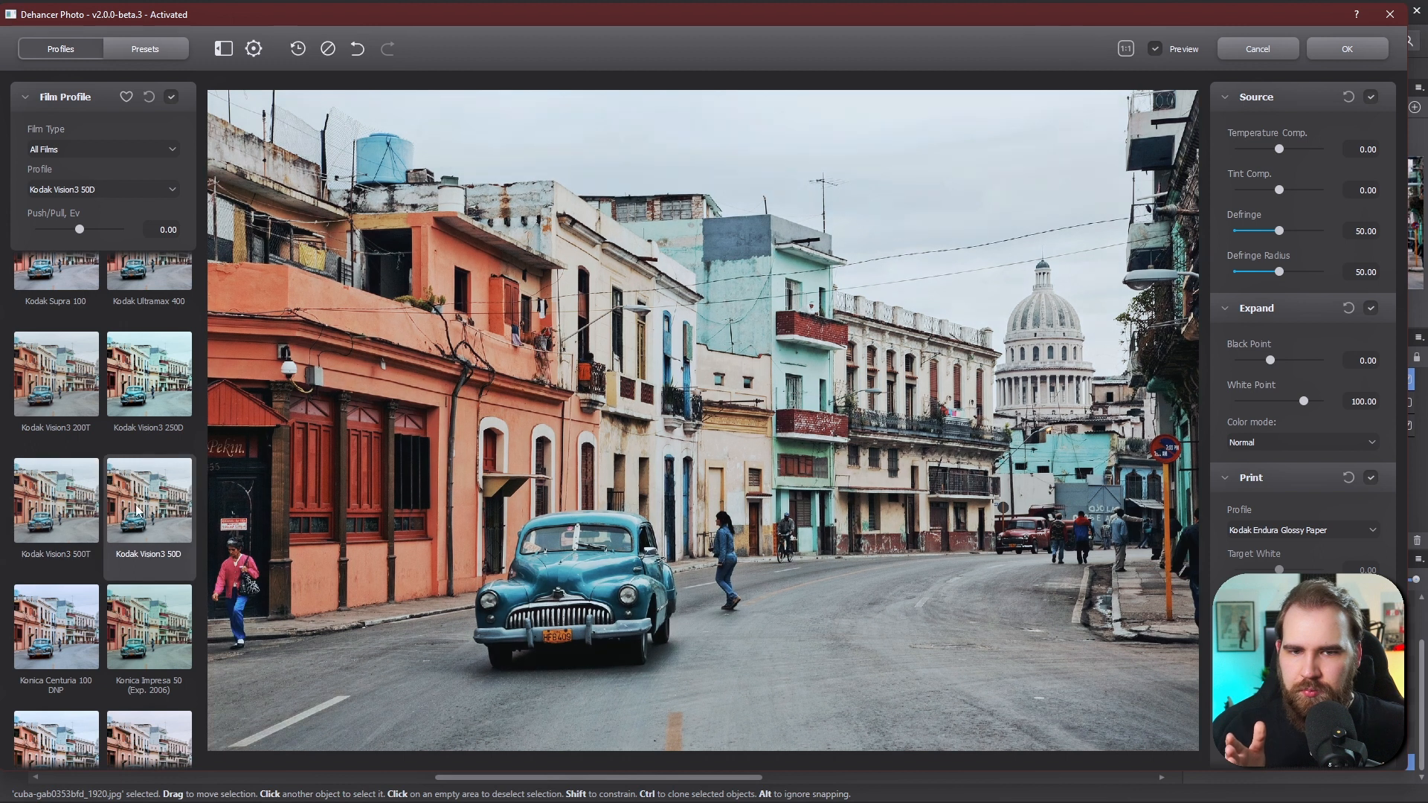
pyautogui.click(52, 519)
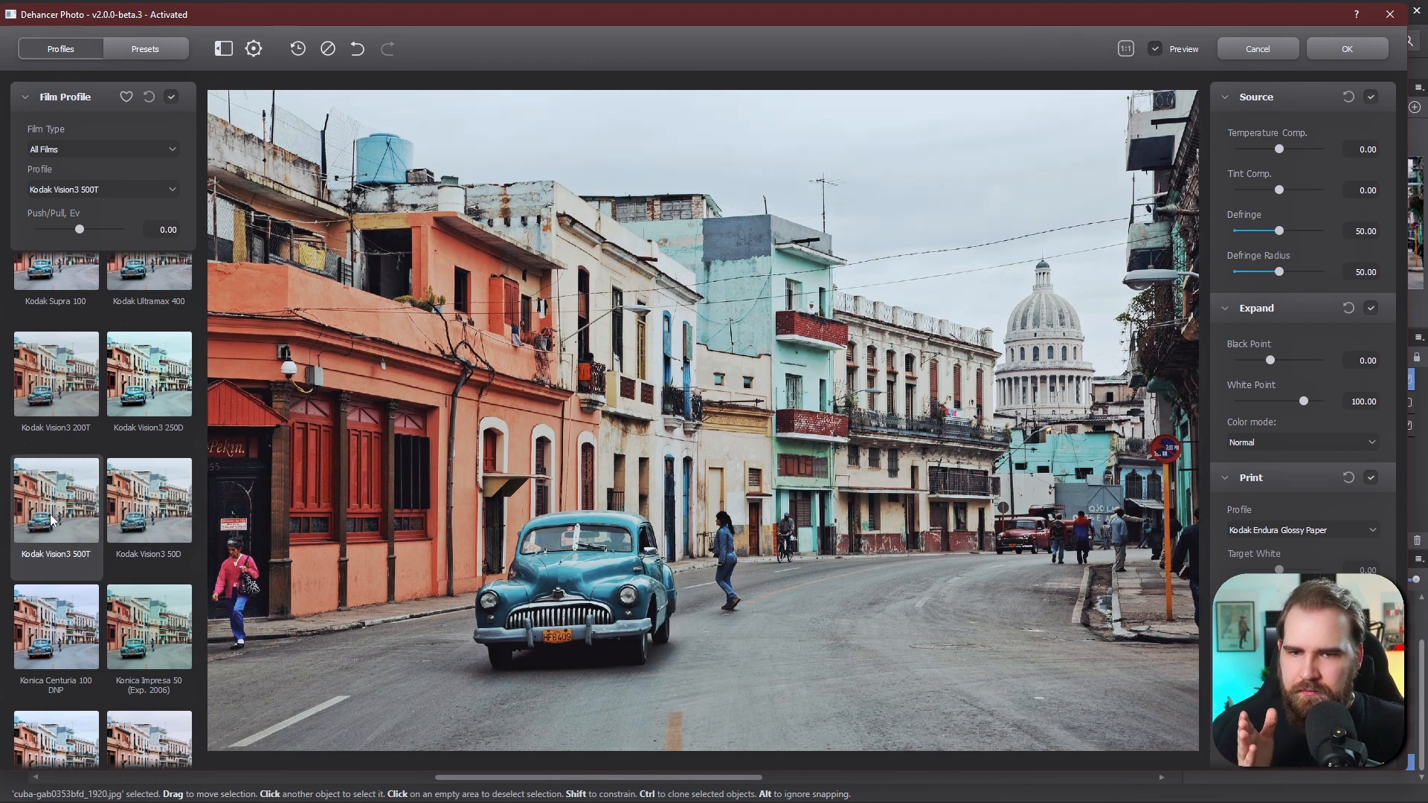
pyautogui.click(157, 519)
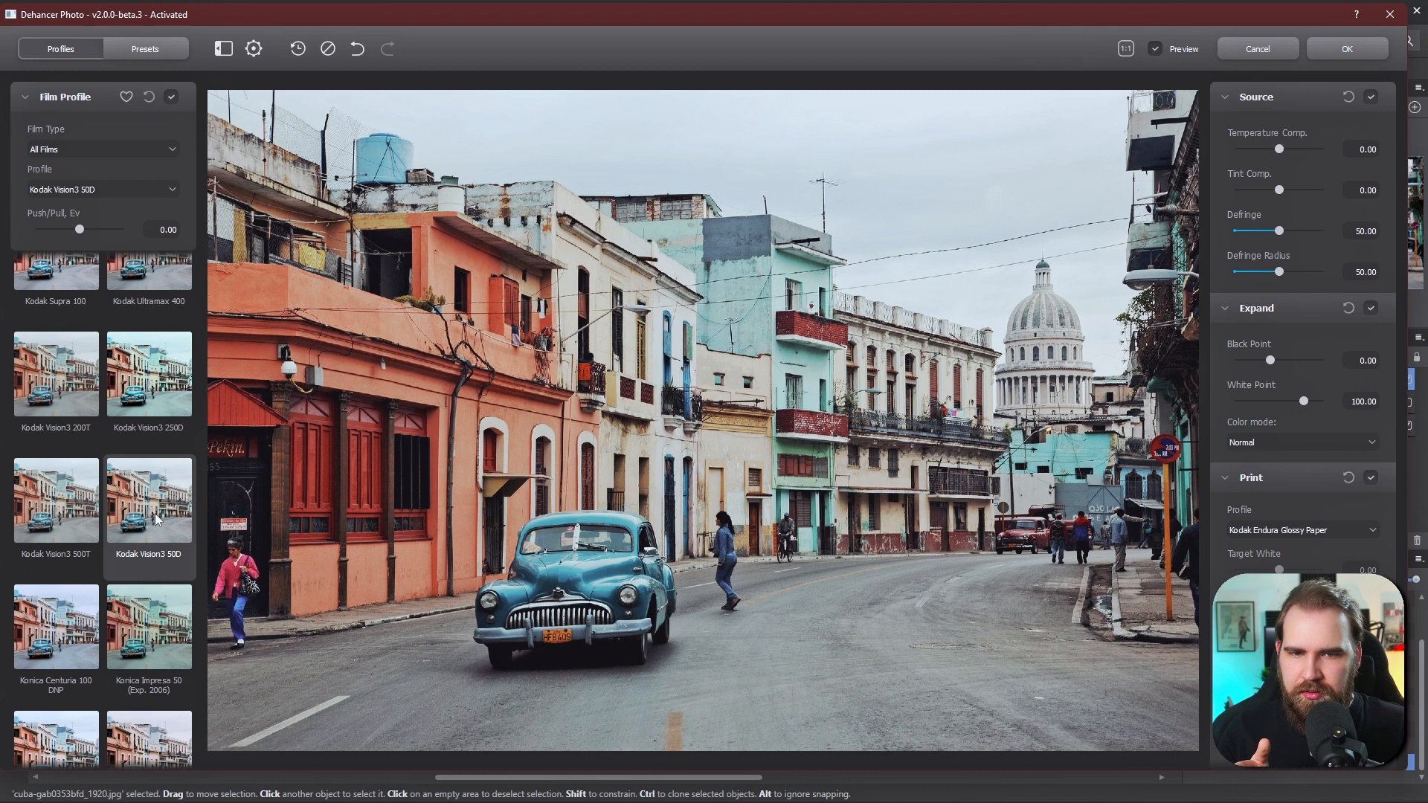
pyautogui.click(29, 524)
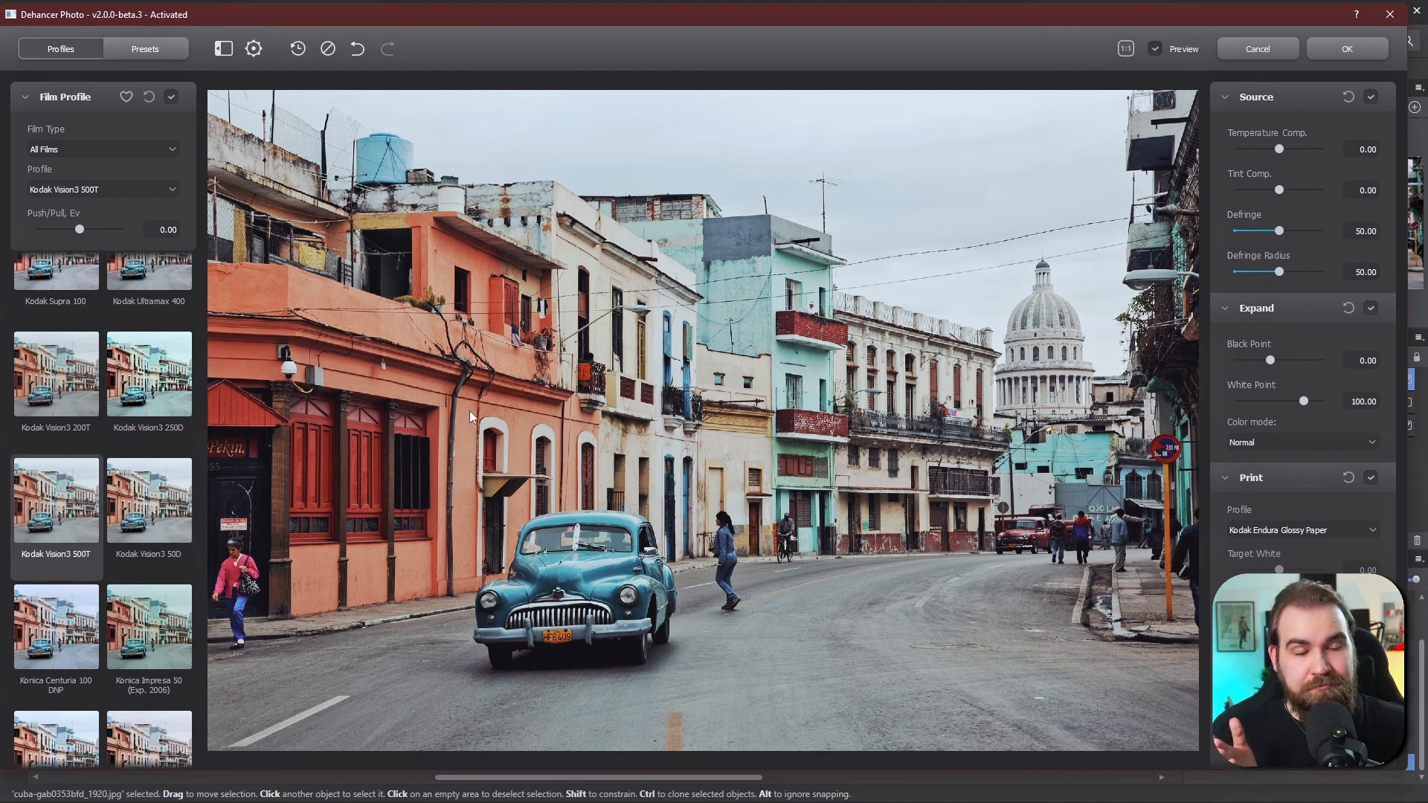
# - Review the Expand and Print adjustment sections
pyautogui.moveTo(80, 229)
pyautogui.mouseDown()
pyautogui.moveTo(68, 229)
pyautogui.moveTo(114, 234)
pyautogui.moveTo(42, 230)
pyautogui.moveTo(79, 230)
pyautogui.mouseUp()
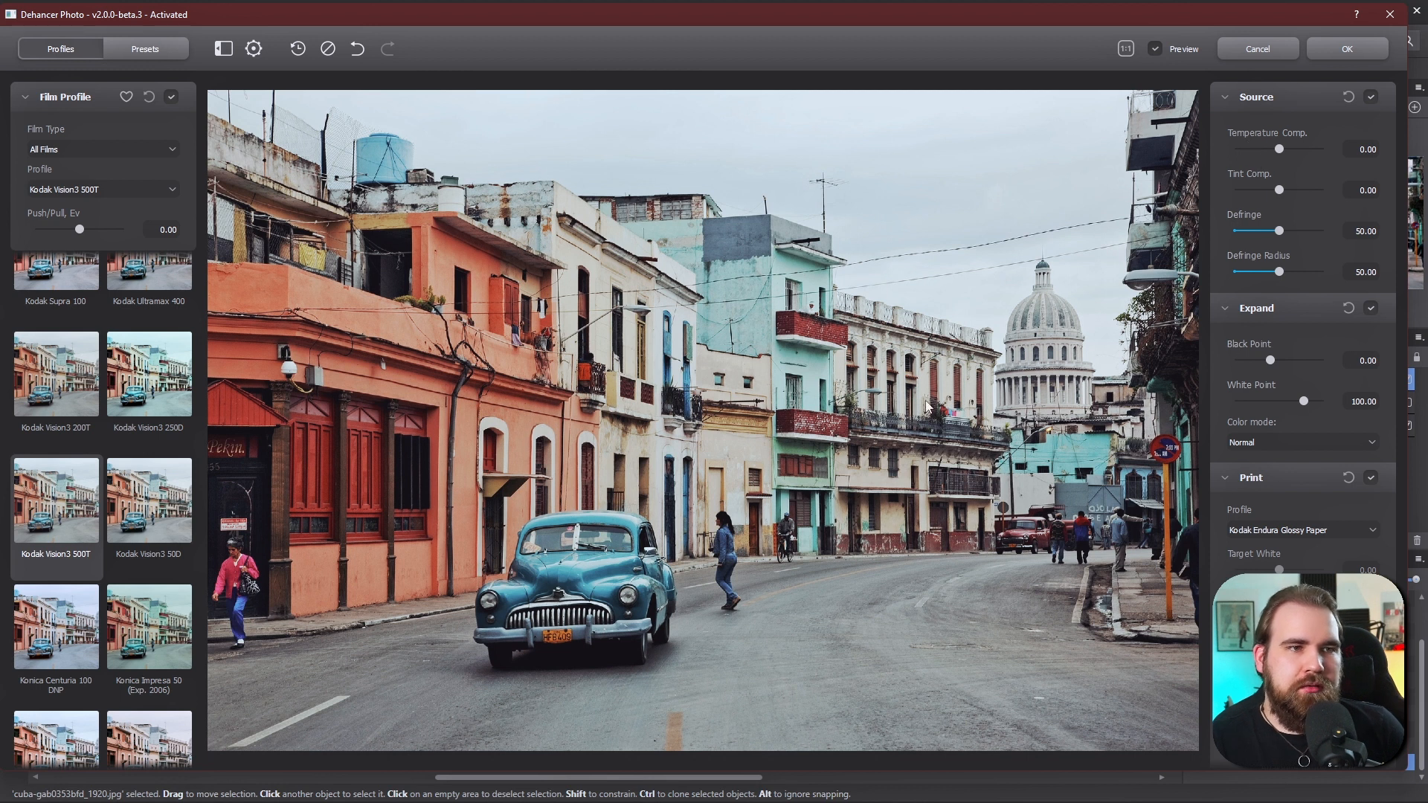
pyautogui.scroll(-1, 1235, 293)
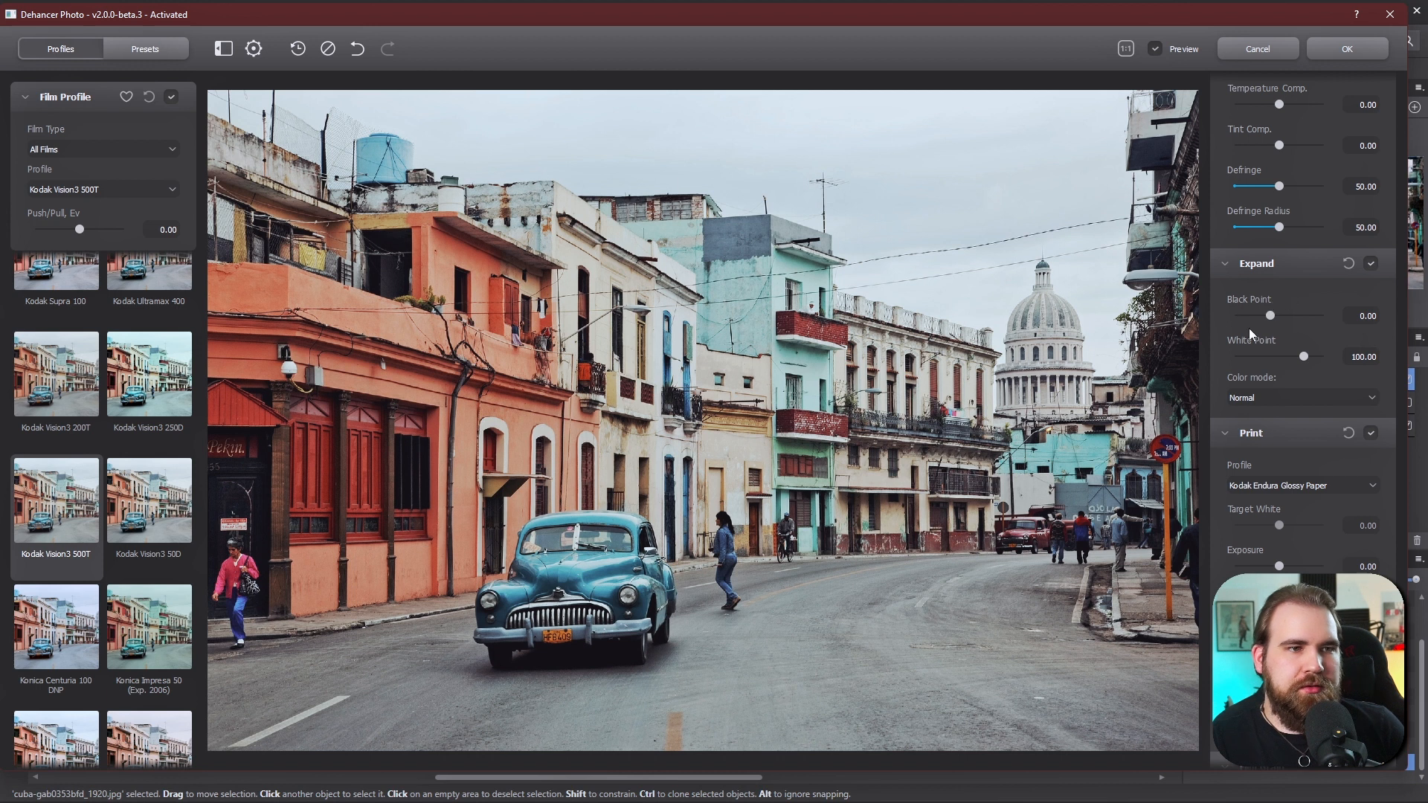
pyautogui.scroll(-4, 1287, 387)
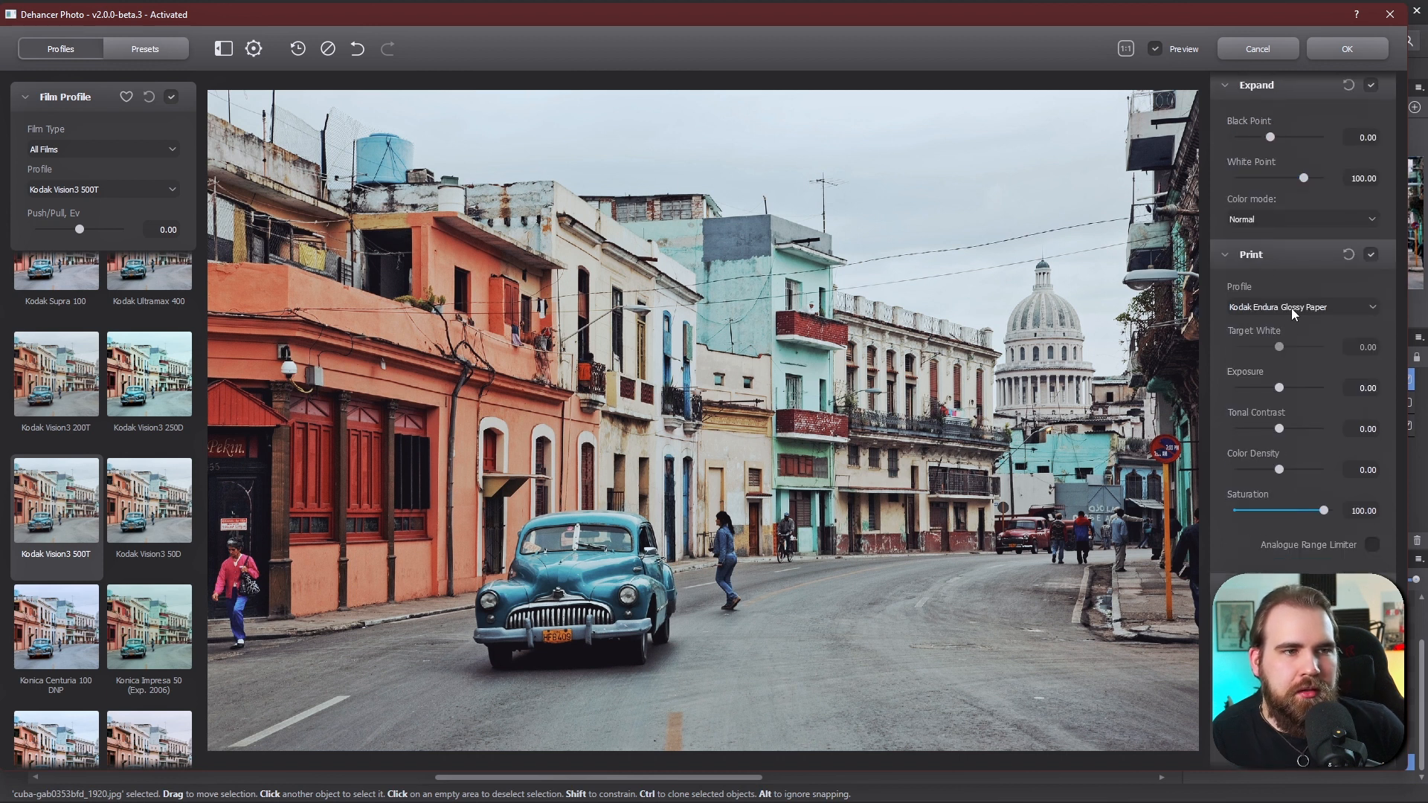
# - Try the Kodak 2383 Print Film and Cineon Film Log print profiles, returning to Kodak Endura Glossy Paper
pyautogui.click(1293, 308)
pyautogui.click(1267, 339)
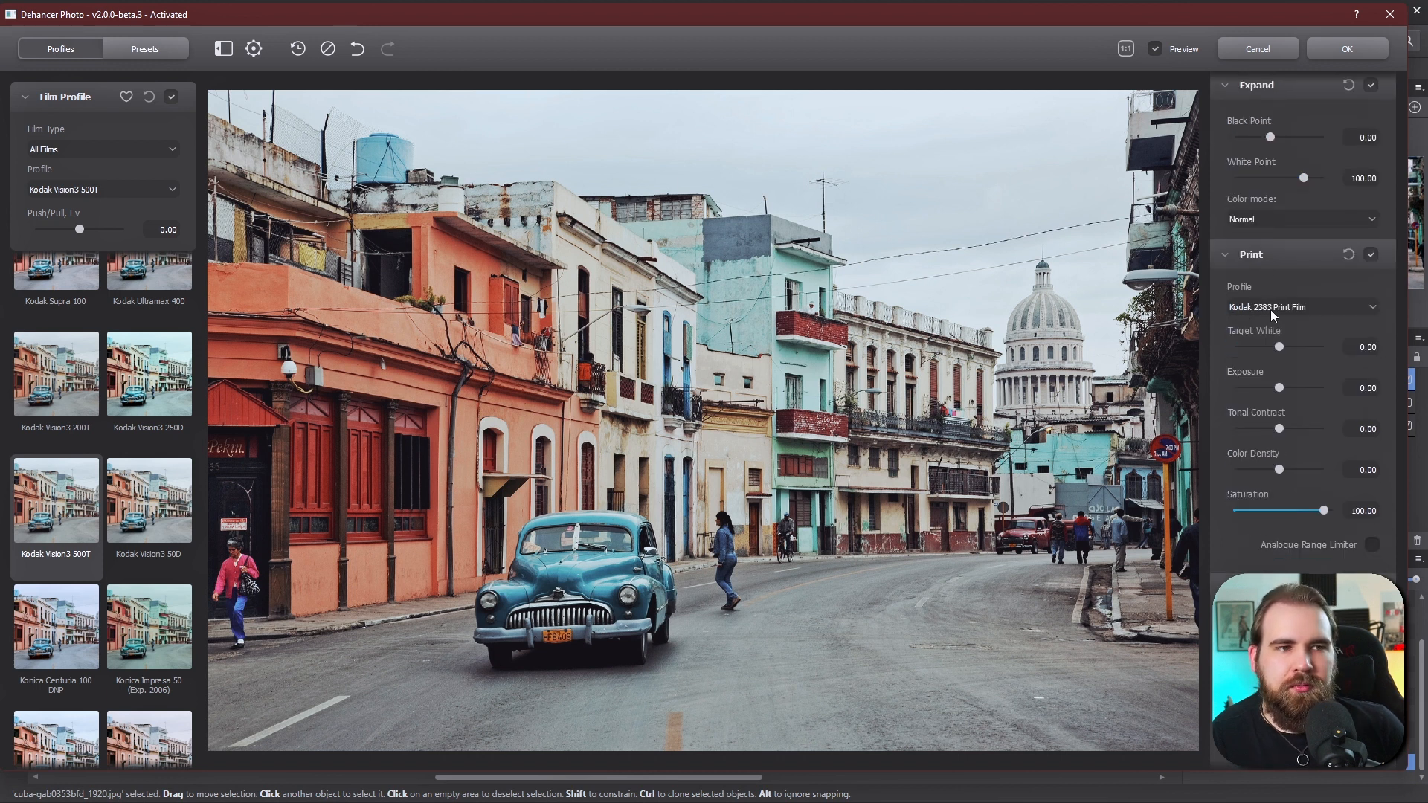
pyautogui.click(1270, 309)
pyautogui.click(1264, 330)
pyautogui.click(1272, 305)
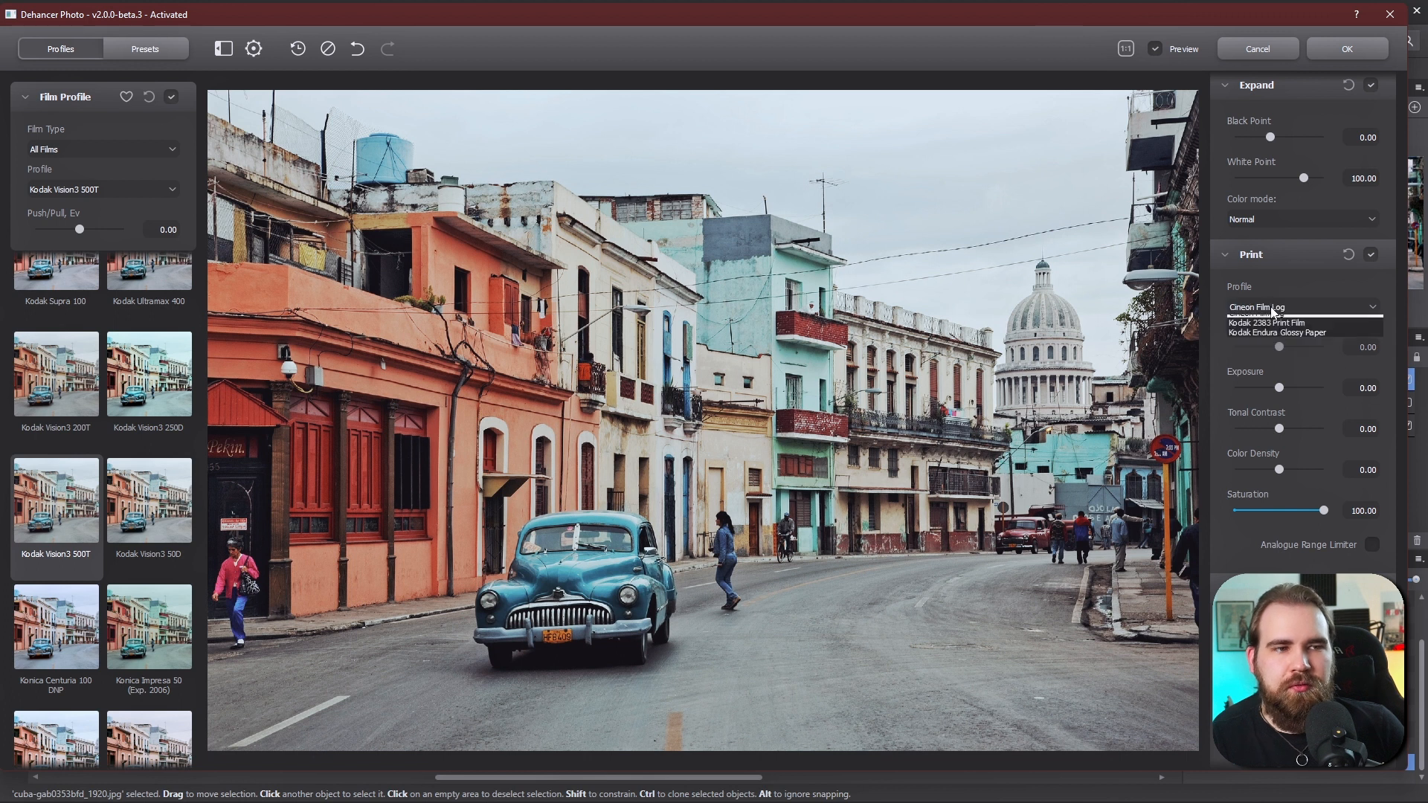
pyautogui.click(1276, 349)
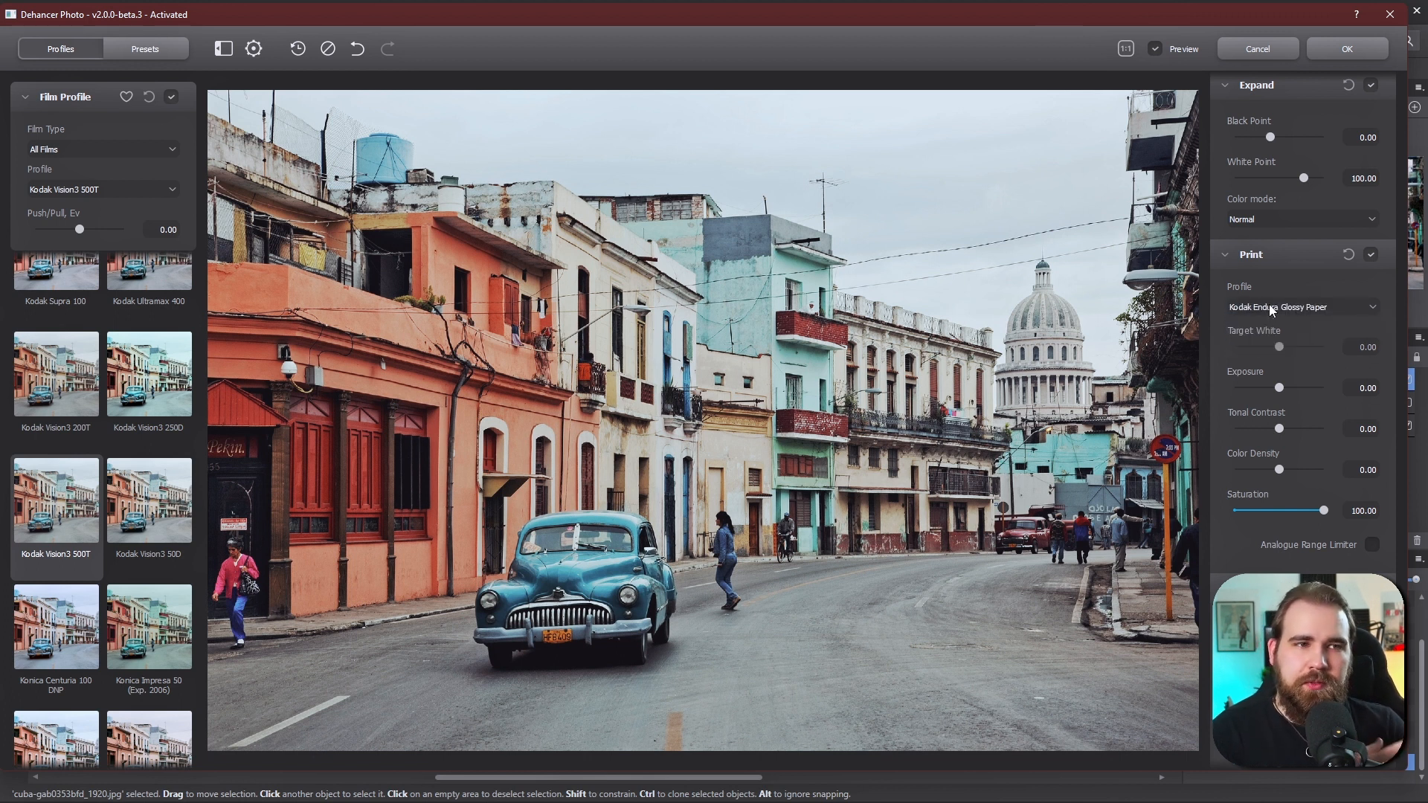
pyautogui.click(1269, 305)
# - Browse the Film Grain, Color Head, Halation and Bloom sections, collapsing the Halation section
pyautogui.scroll(-5, 1293, 332)
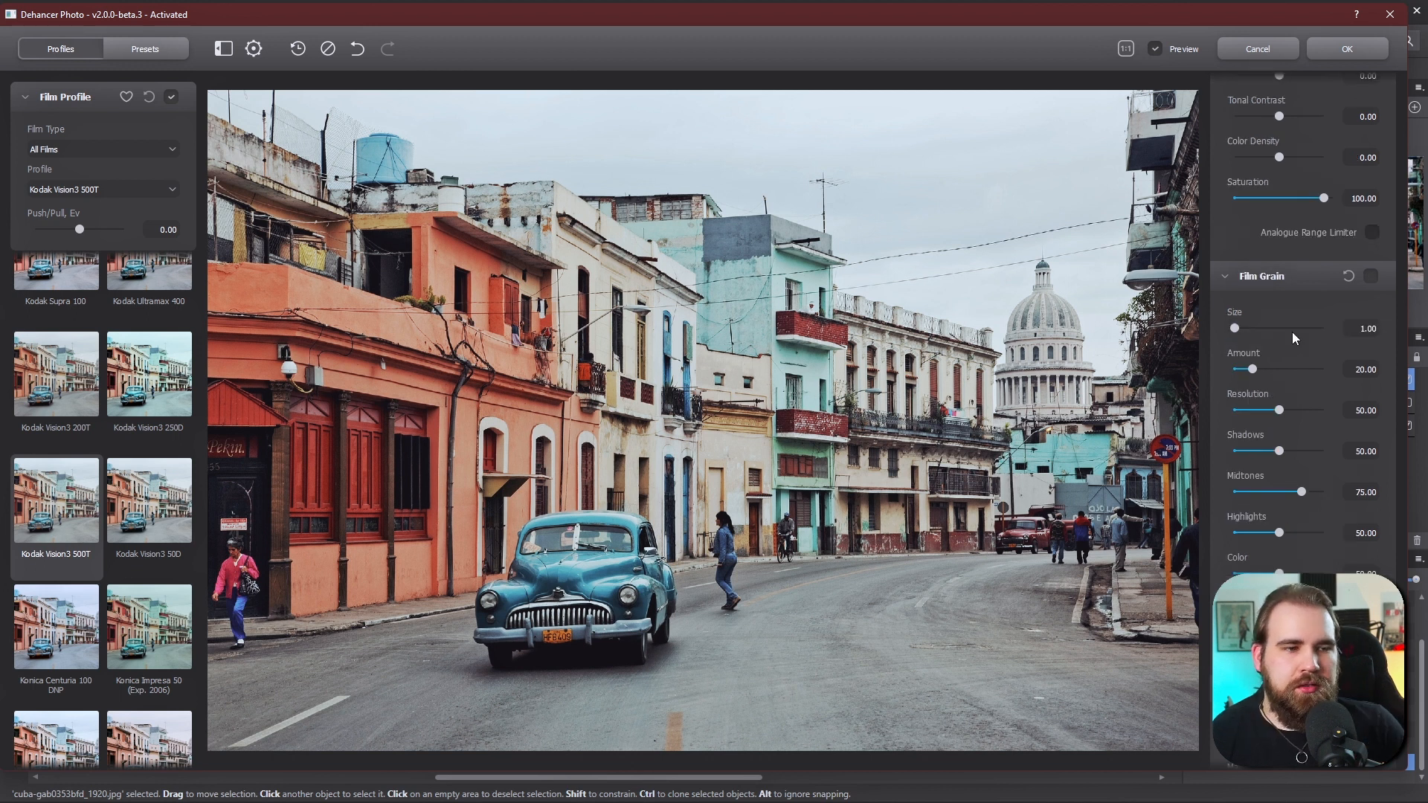
pyautogui.scroll(-10, 1292, 331)
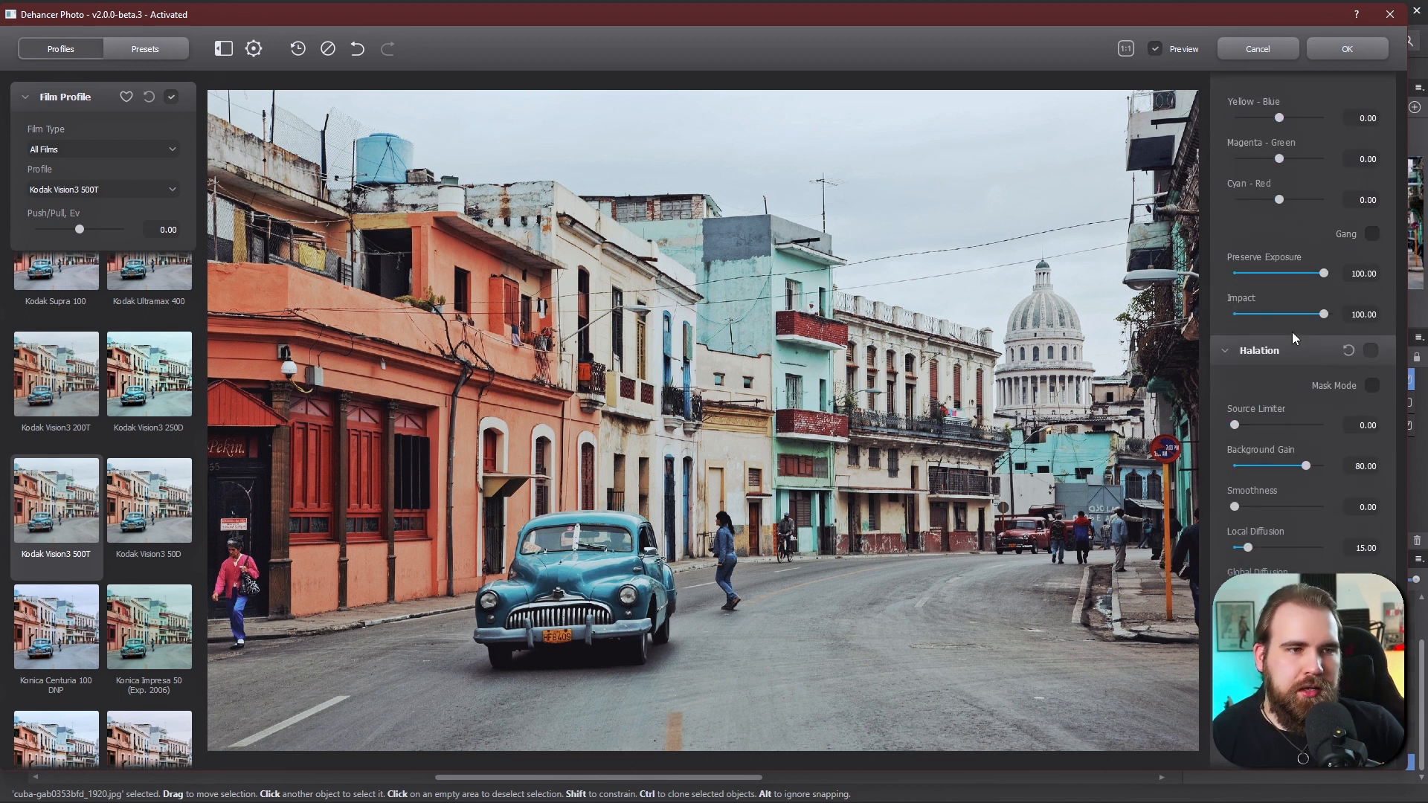
pyautogui.scroll(-6, 1291, 337)
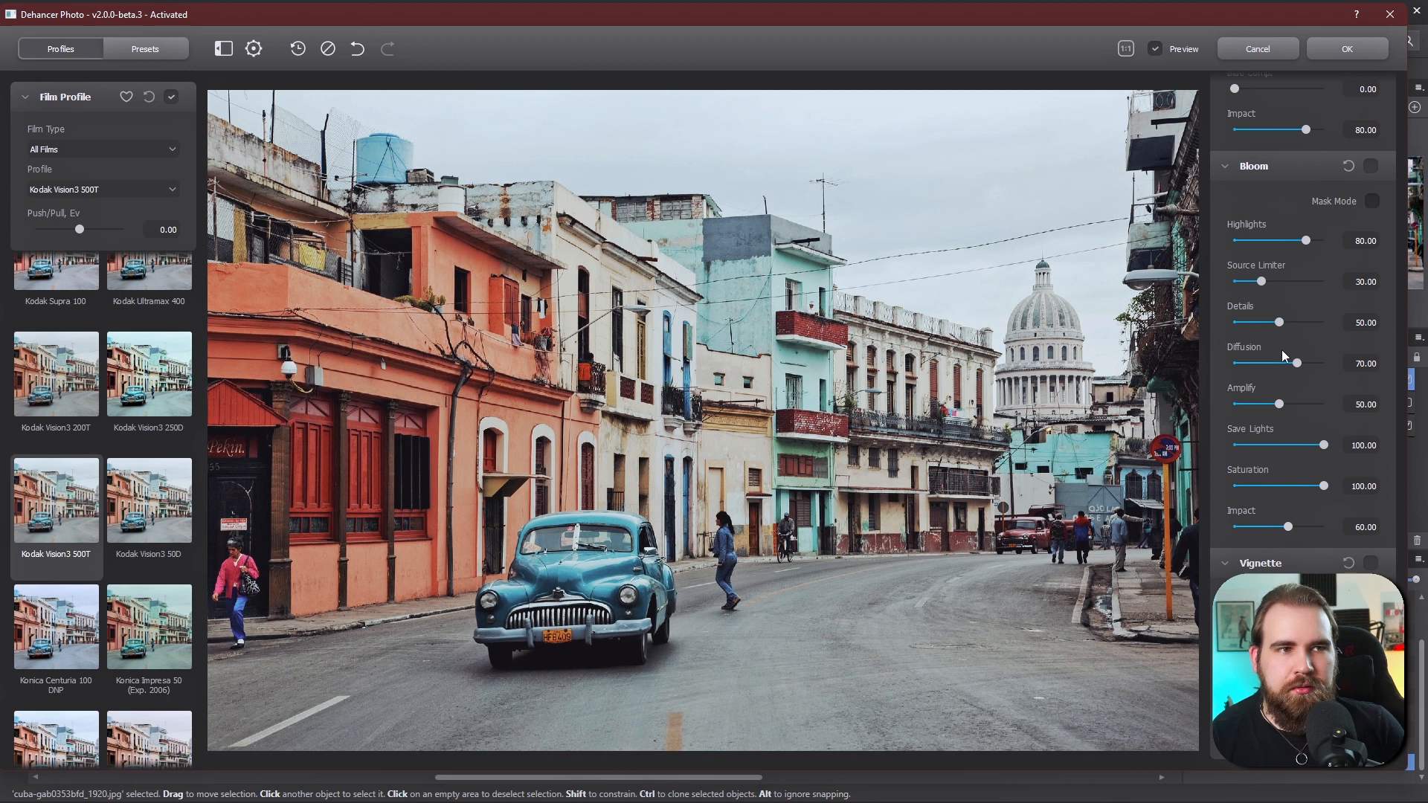
pyautogui.scroll(5, 1232, 444)
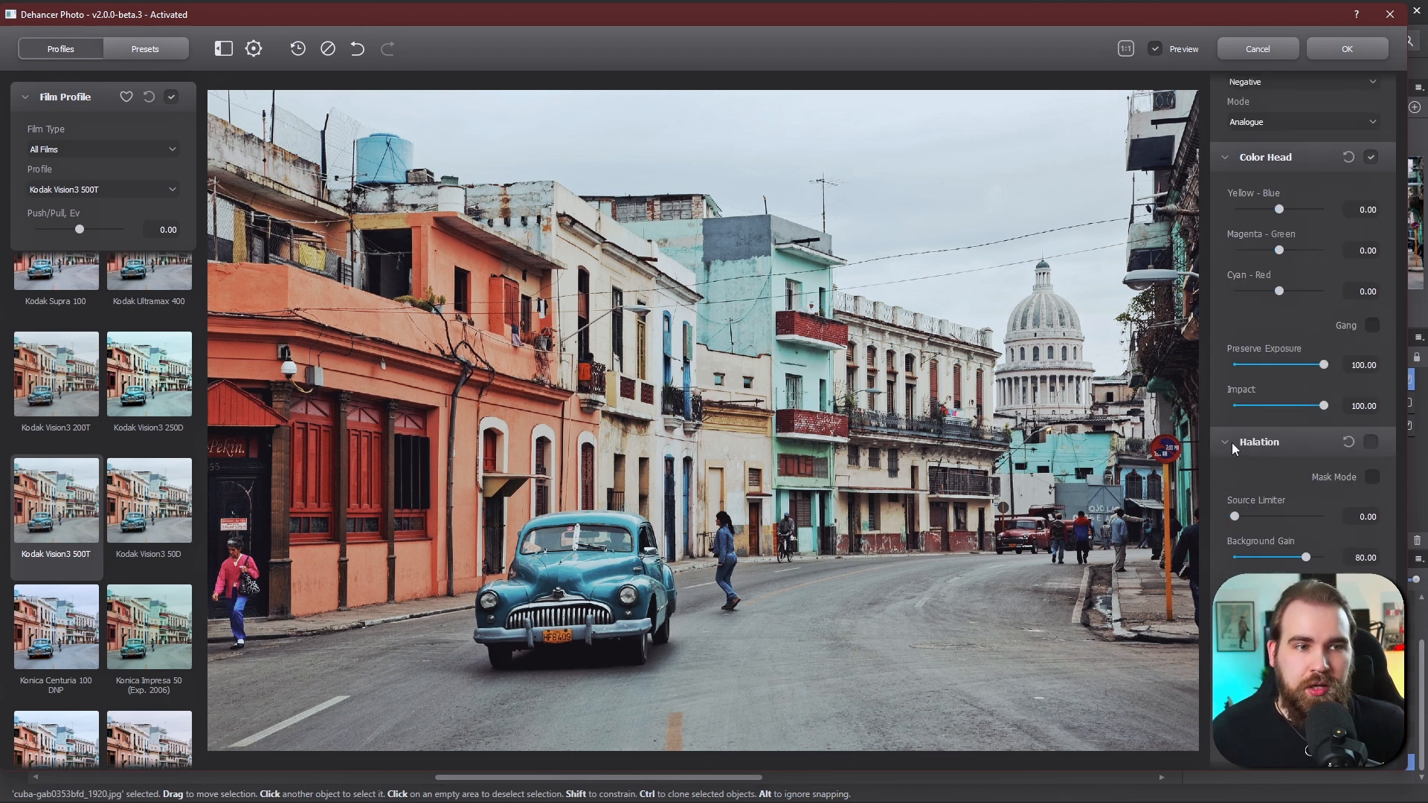
pyautogui.click(1226, 444)
pyautogui.scroll(5, 1225, 471)
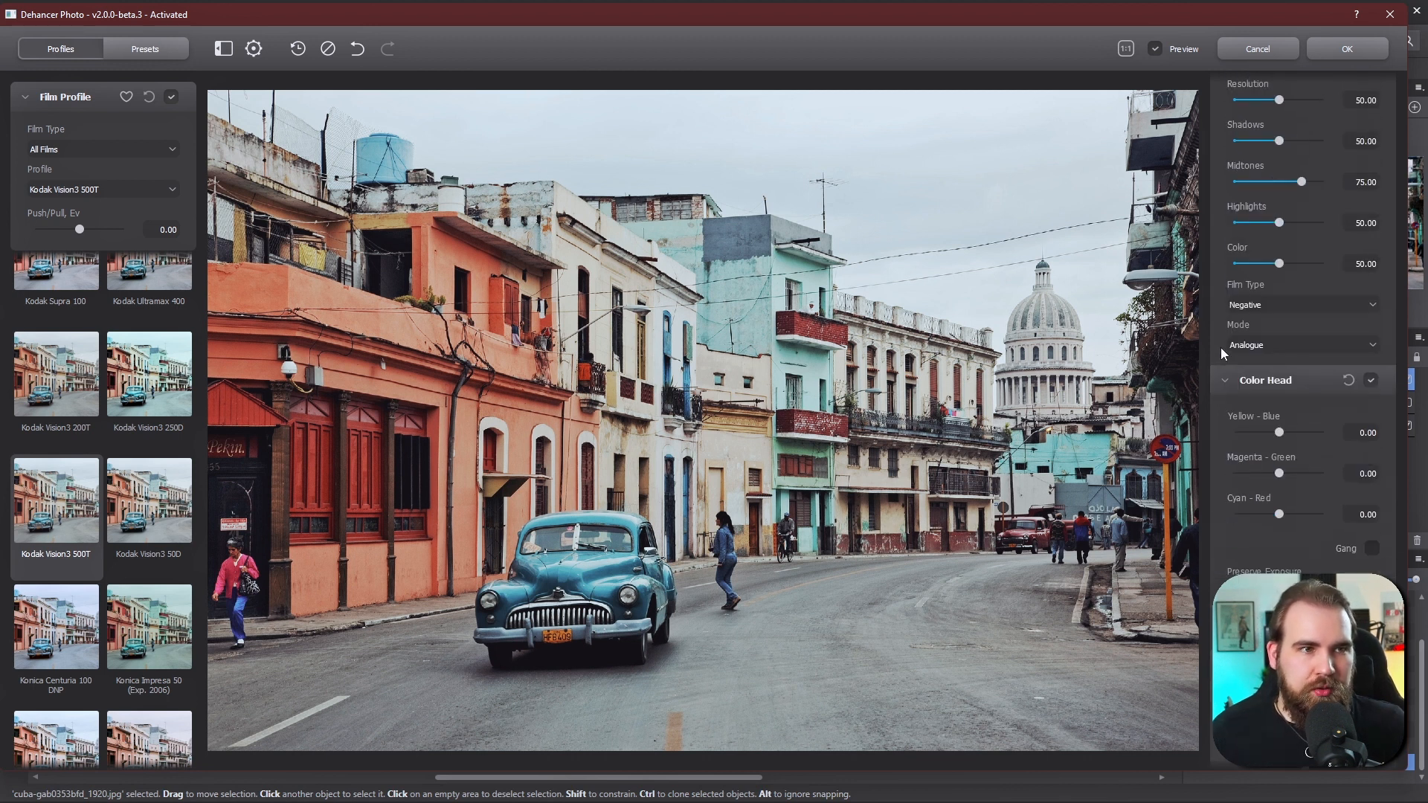
pyautogui.scroll(-6, 1228, 383)
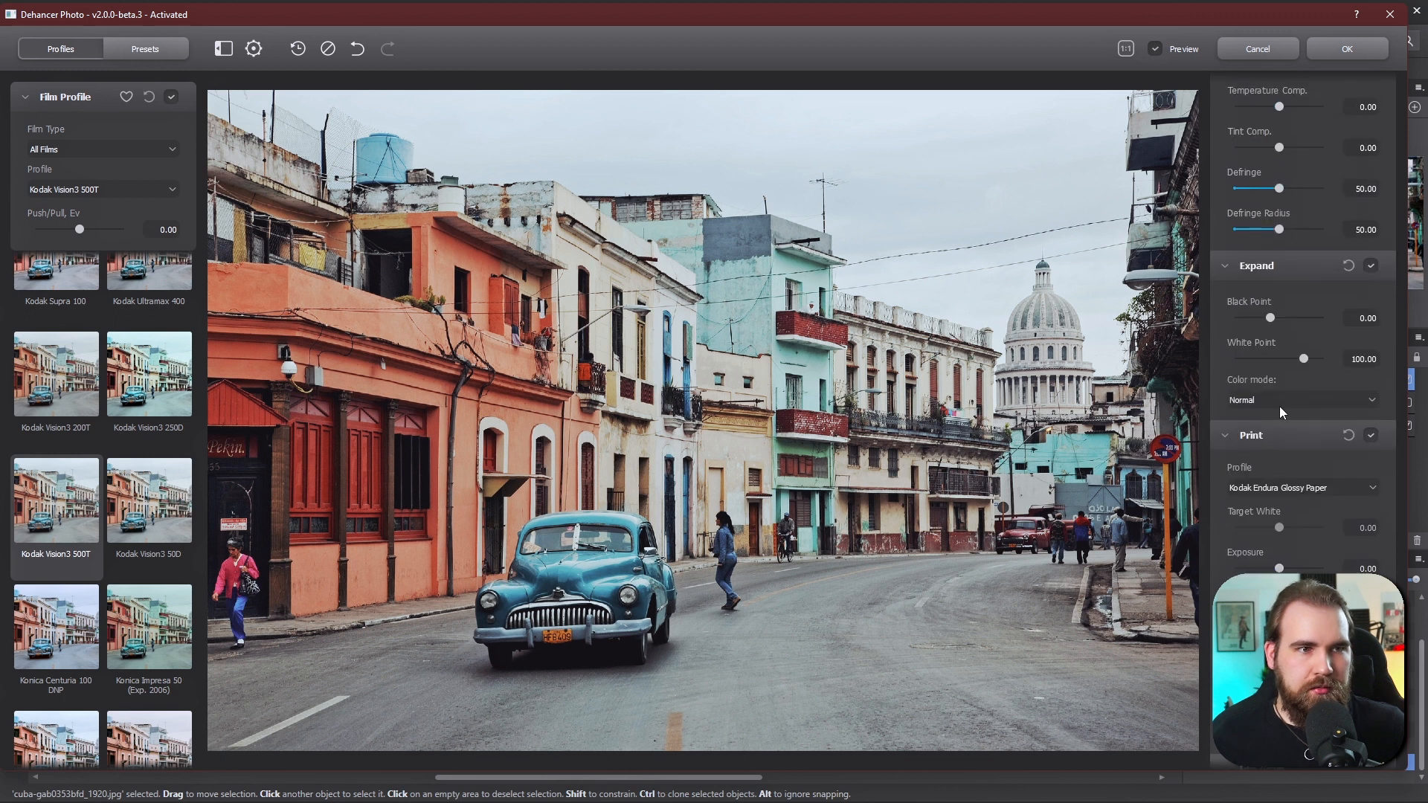
# - Set the Print profile to Kodak 2383 Print Film
pyautogui.click(1280, 488)
pyautogui.click(1266, 520)
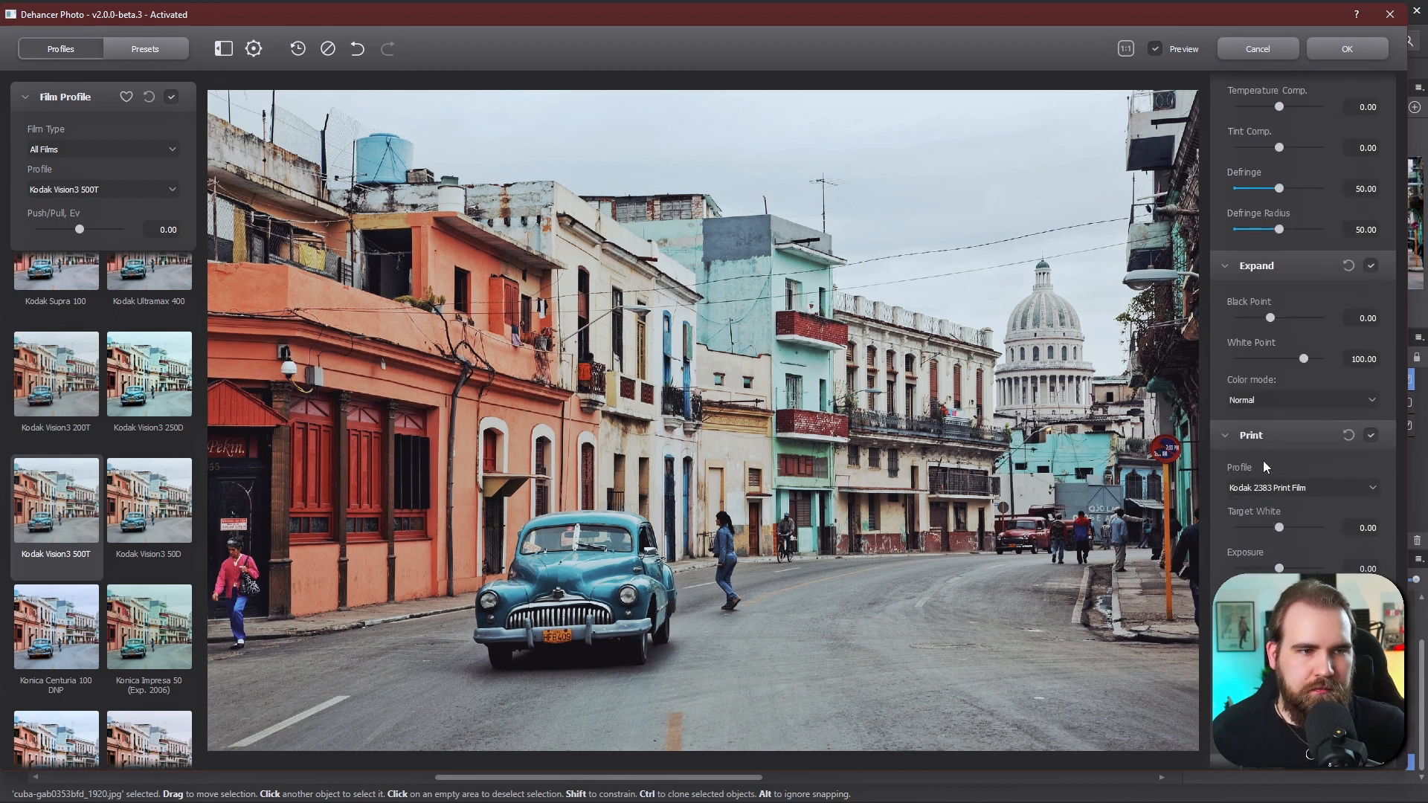
# - Set the Expand black point to 6.25, white point to 93, and the Source temperature compensation to 30
pyautogui.scroll(1, 1296, 431)
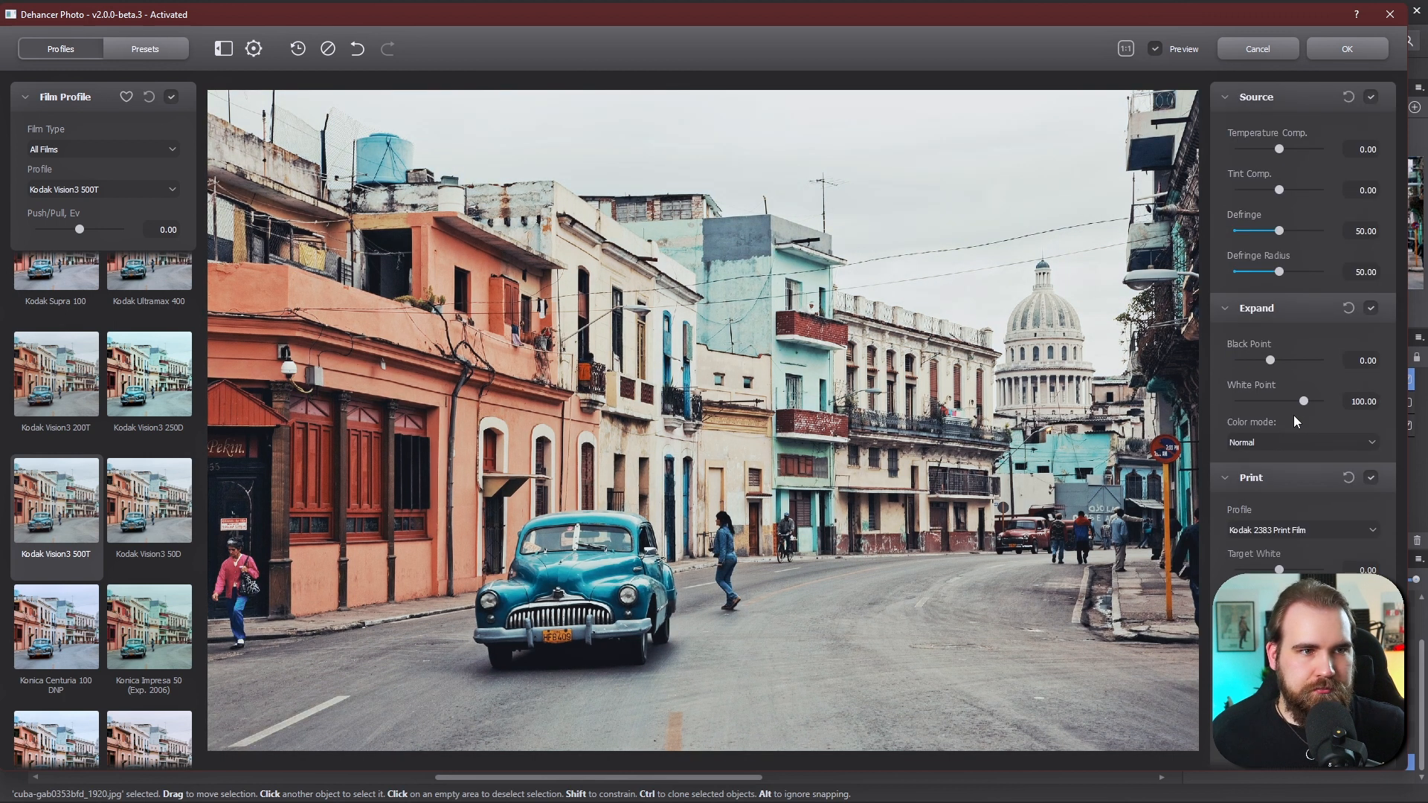
pyautogui.moveTo(1268, 360); pyautogui.dragTo(1281, 360)
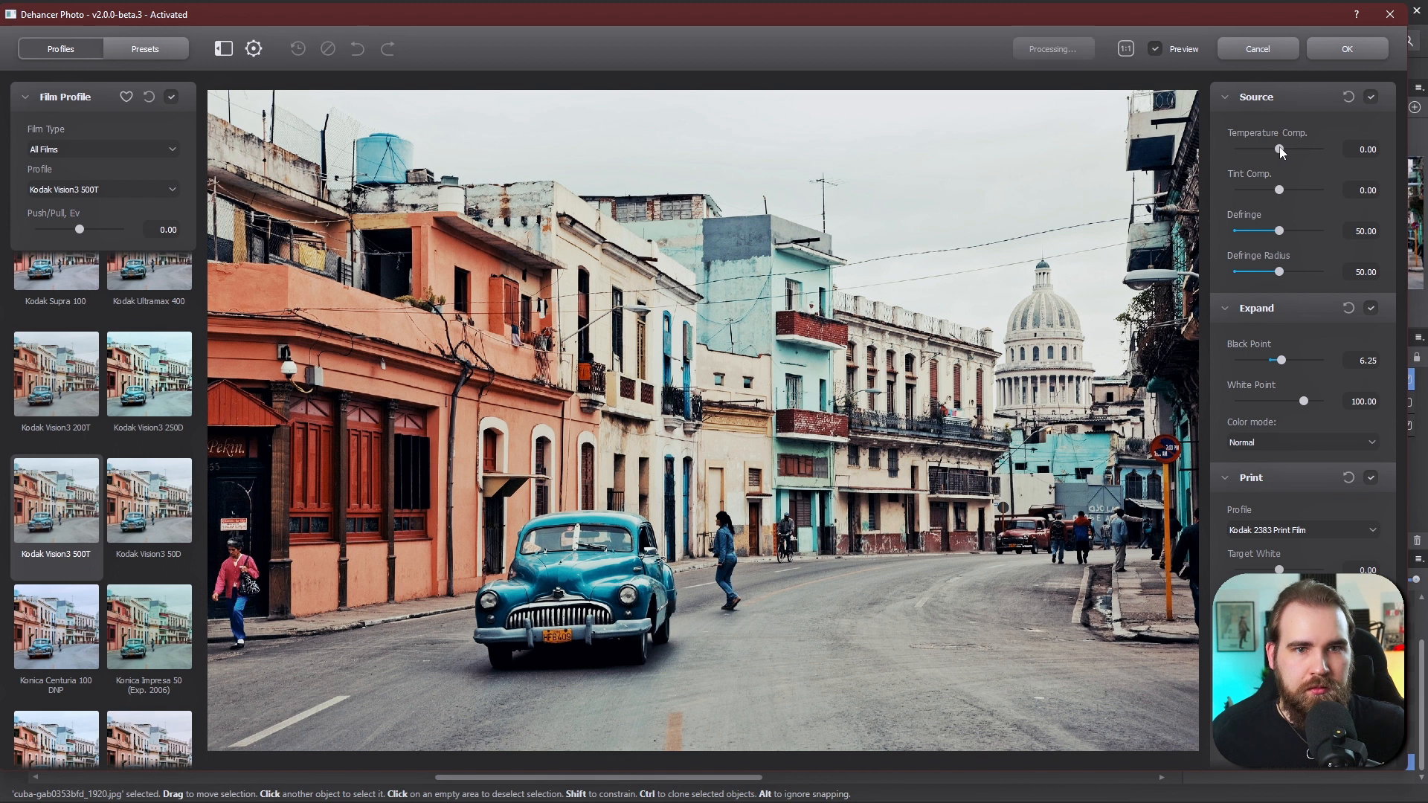
pyautogui.moveTo(1282, 146); pyautogui.dragTo(1295, 152)
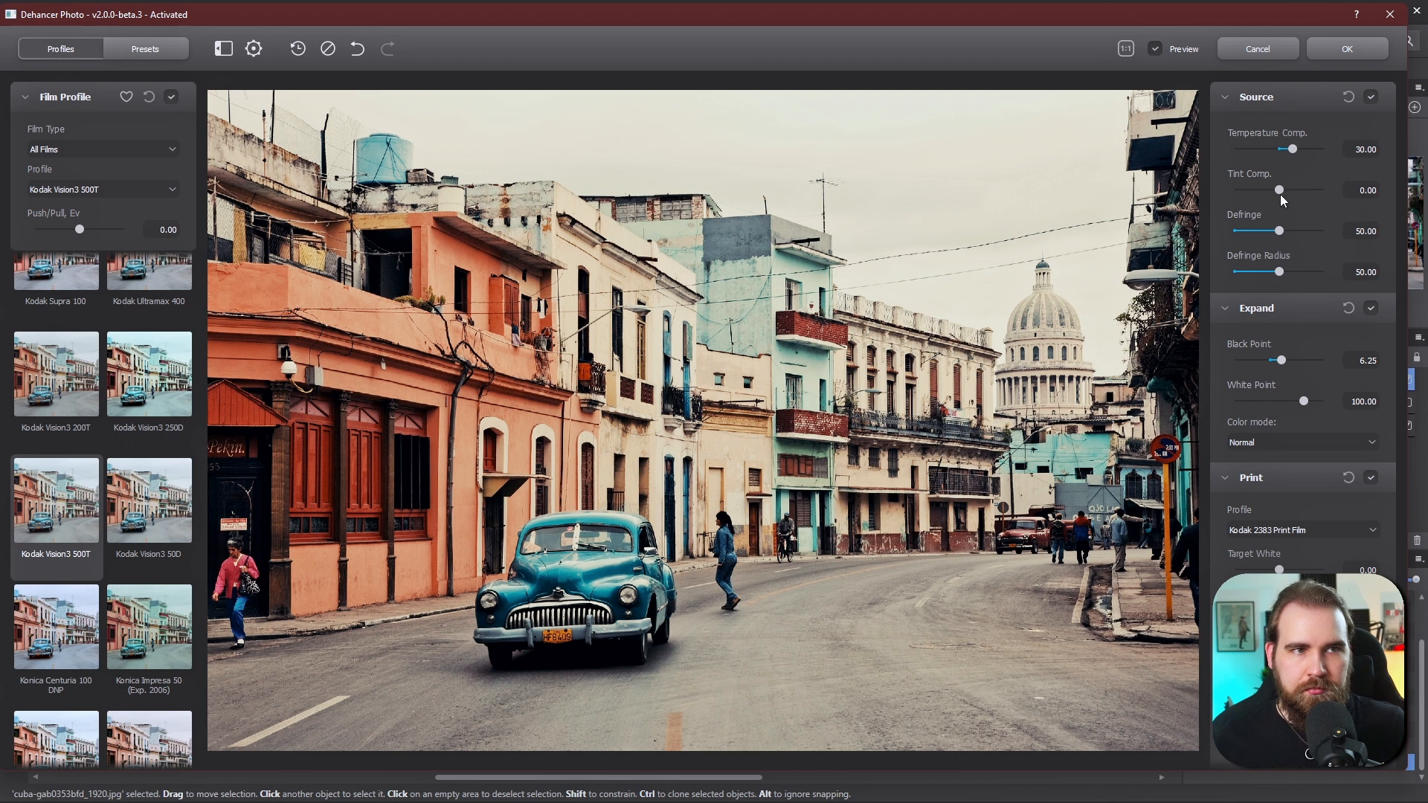
pyautogui.scroll(-2, 1247, 331)
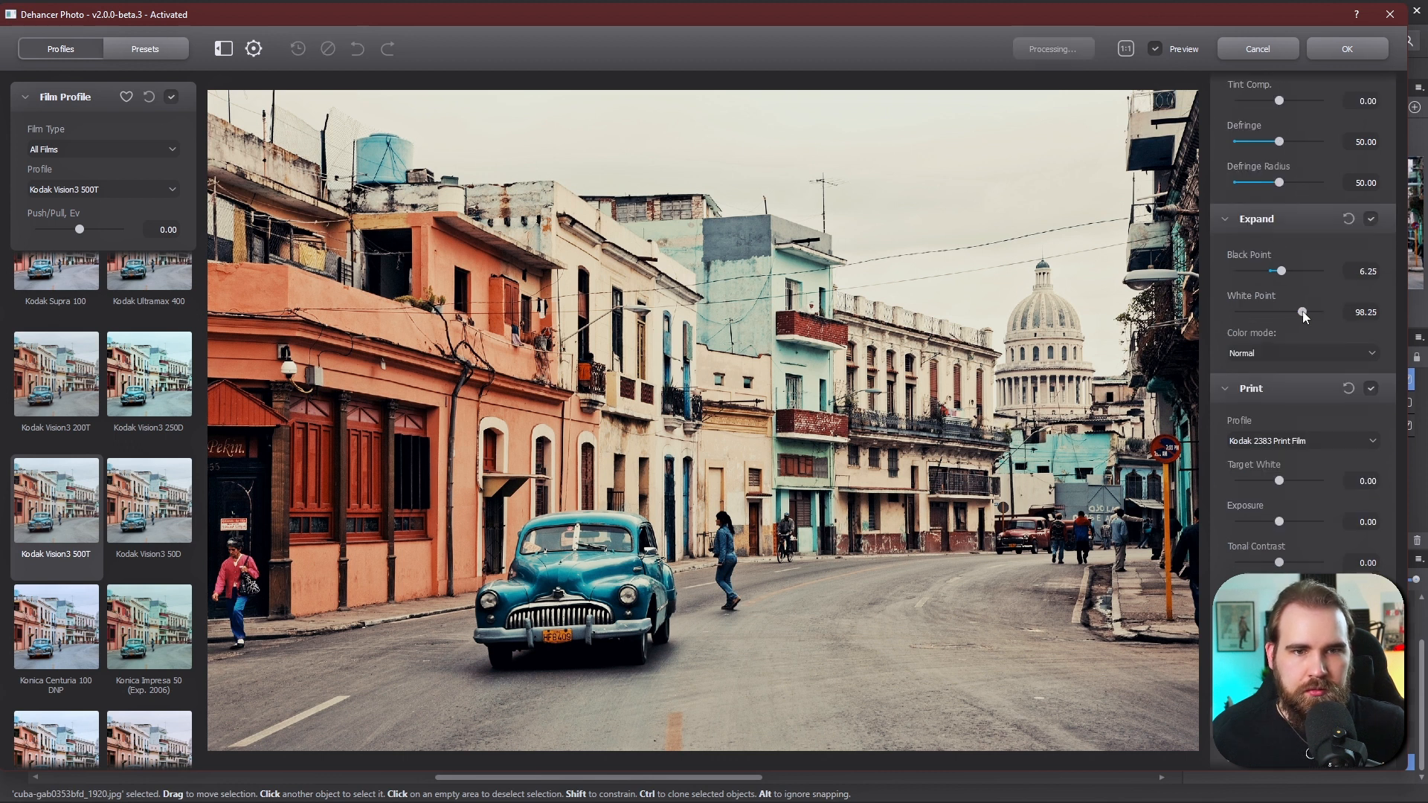
pyautogui.moveTo(1302, 311); pyautogui.dragTo(1310, 424)
# - Set the Print exposure to -0.20, tonal contrast to 10.83 and colour density to 71.67
pyautogui.scroll(-3, 1290, 351)
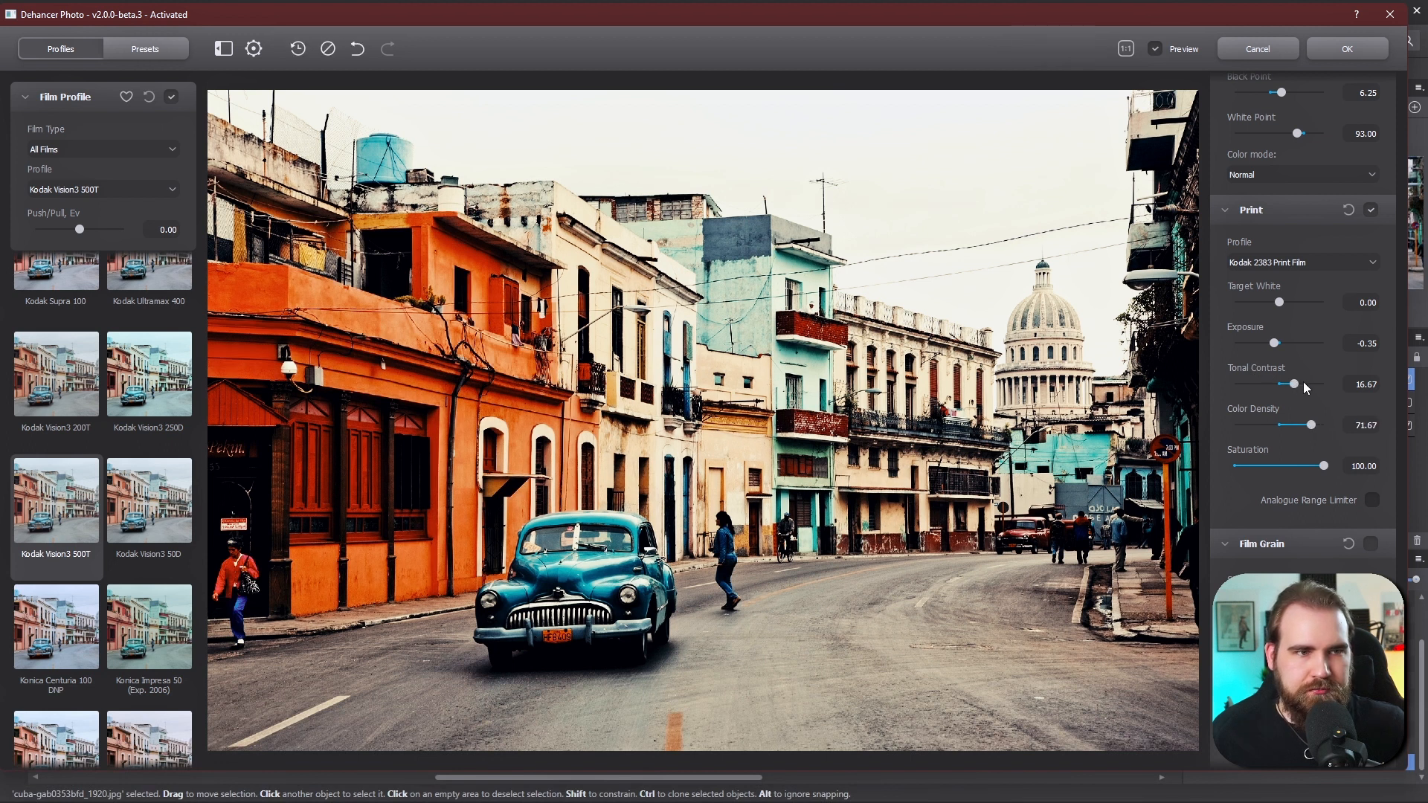
pyautogui.moveTo(1303, 385); pyautogui.dragTo(1277, 346)
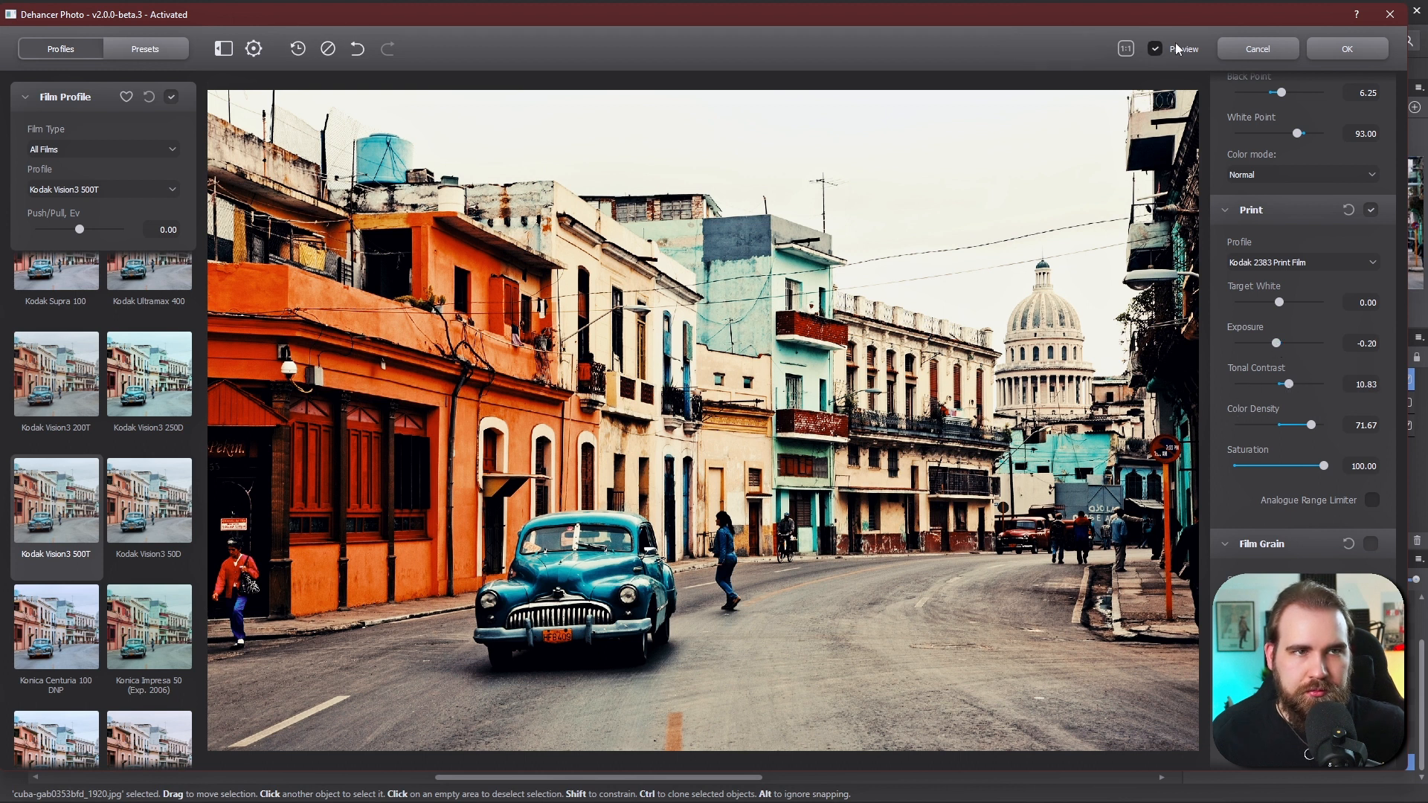
pyautogui.click(1157, 49)
pyautogui.click(1158, 49)
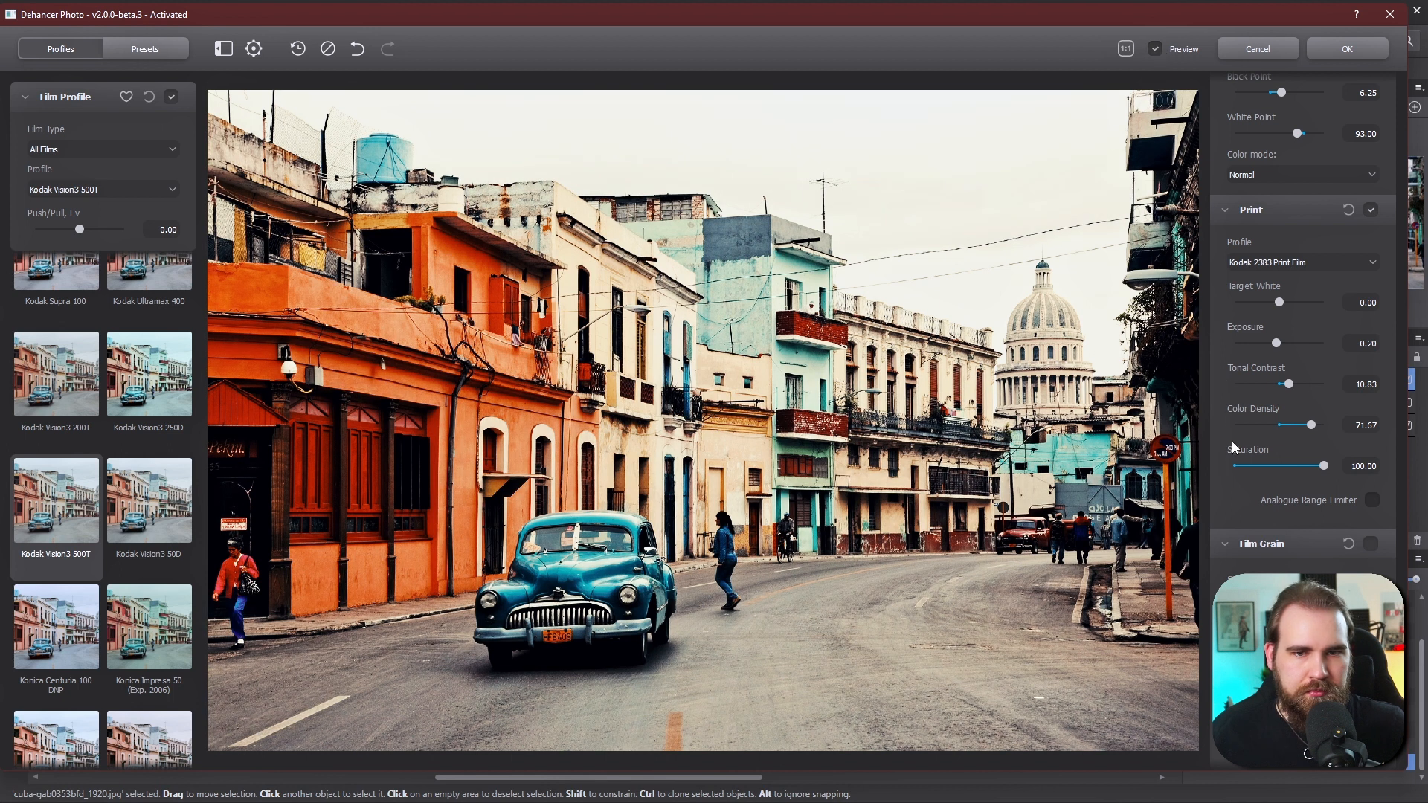
# - Enable Film Grain and set its size to 5.13, amount to 36.67 and resolution to 25.83
pyautogui.scroll(-5, 1261, 479)
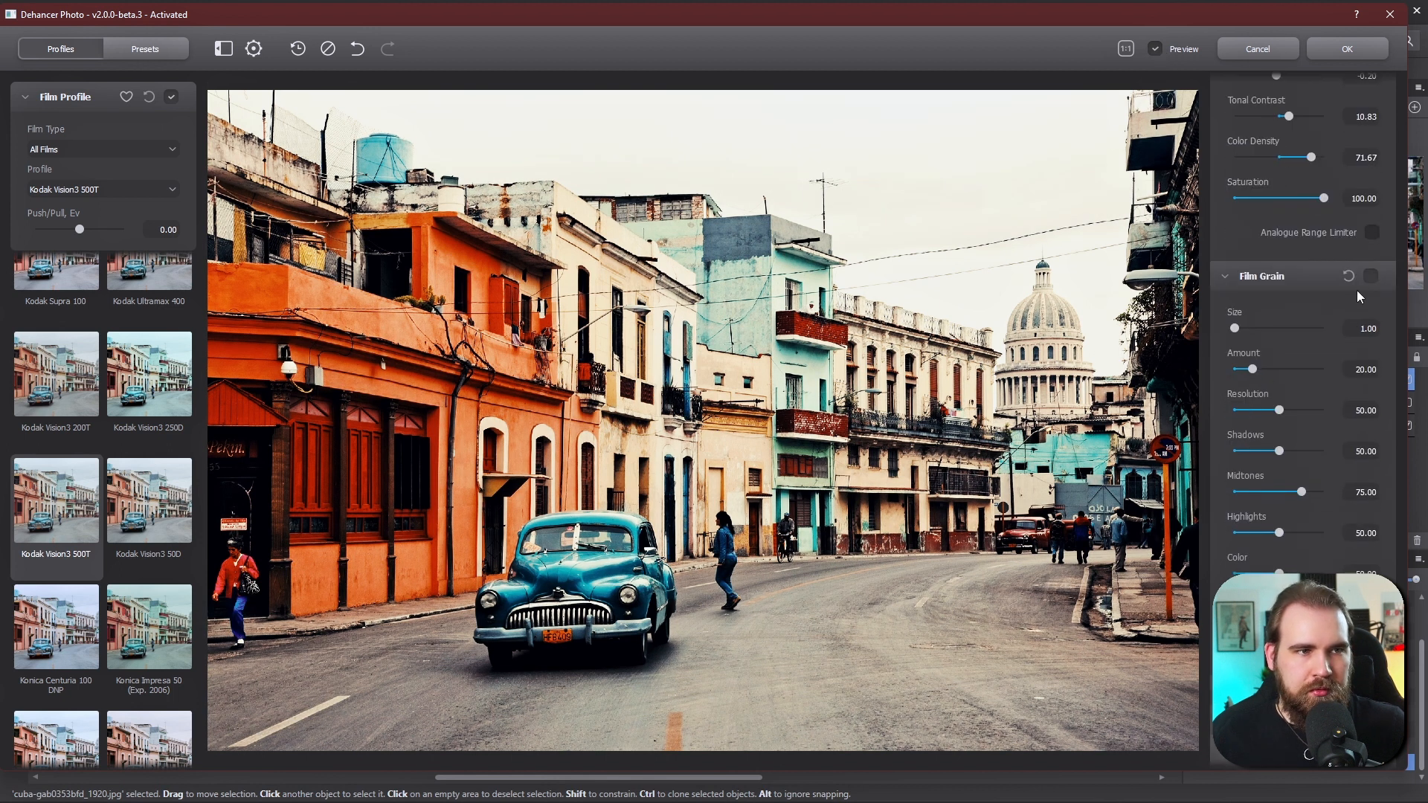
pyautogui.click(1371, 276)
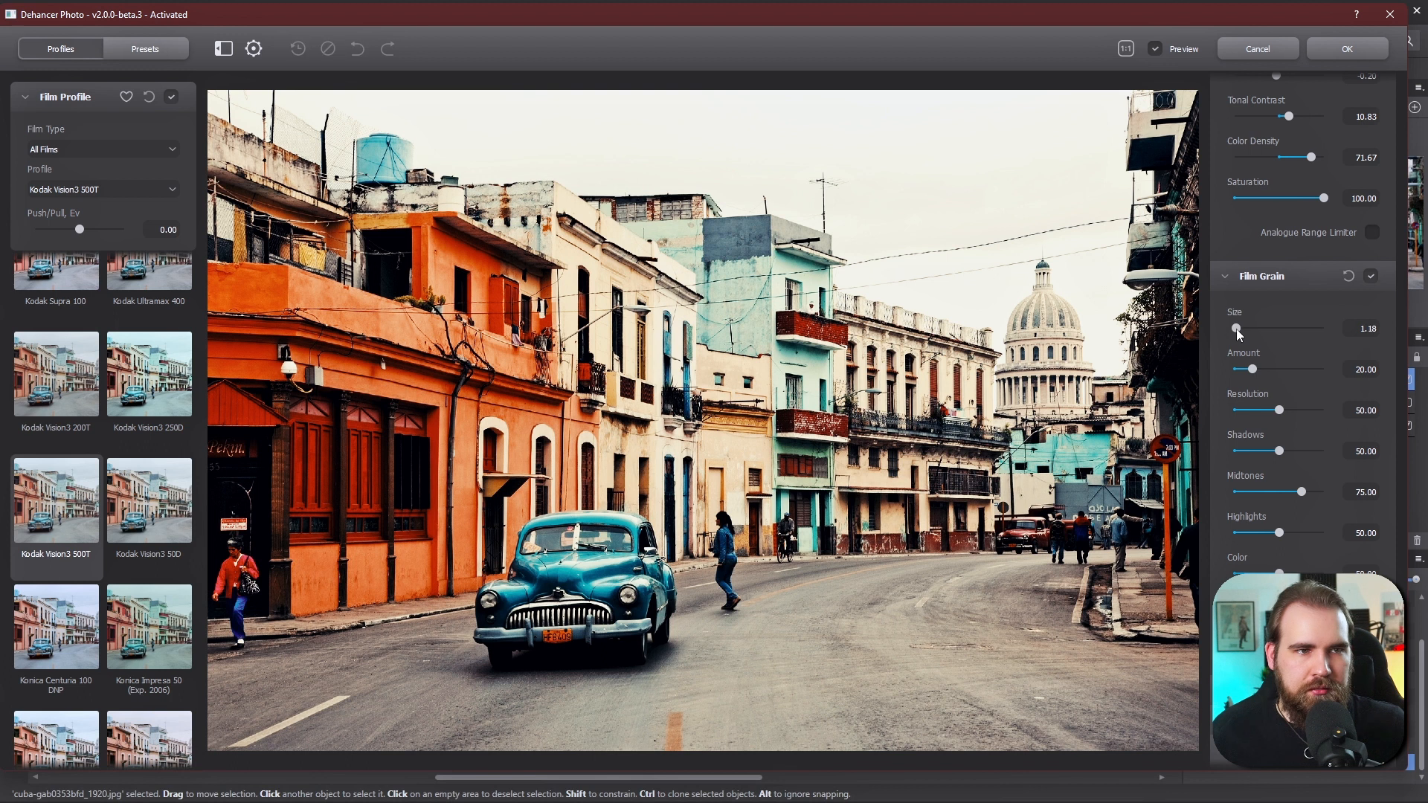
pyautogui.moveTo(1236, 329); pyautogui.dragTo(1286, 408)
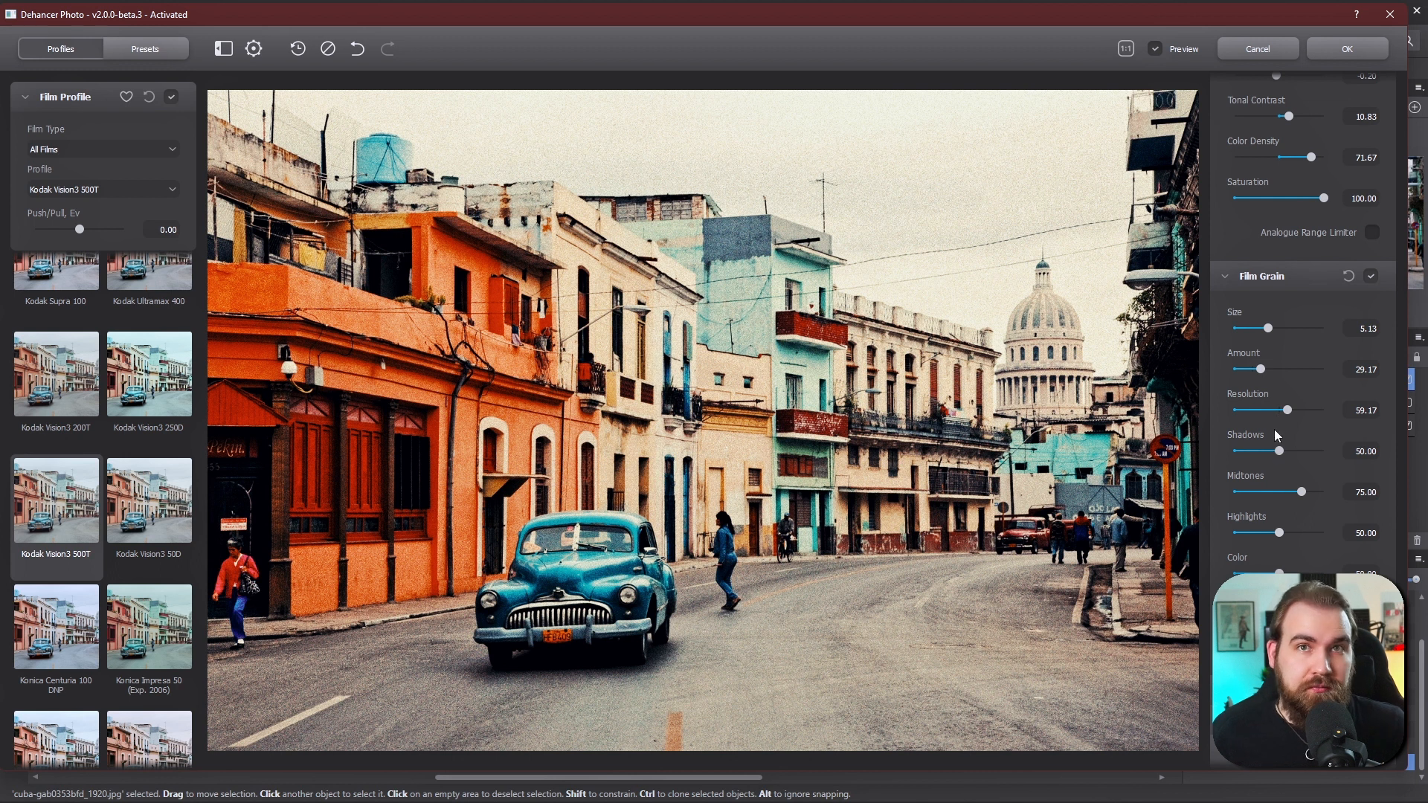
pyautogui.moveTo(1287, 410); pyautogui.dragTo(1257, 410)
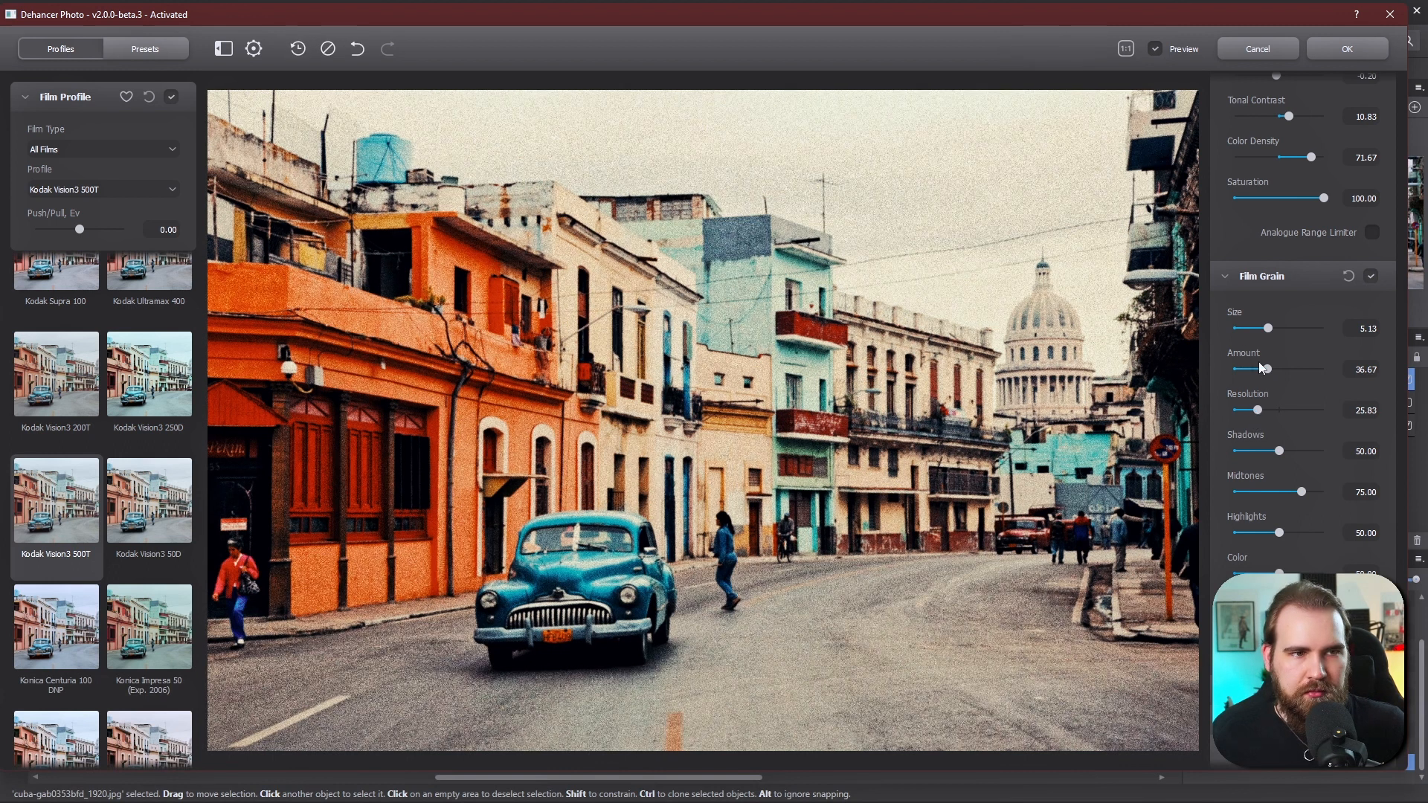
# - Enable Bloom and set source limiter 29.17, details 27.50, diffusion 75.83 and amplify 74.17
pyautogui.scroll(-5, 1273, 439)
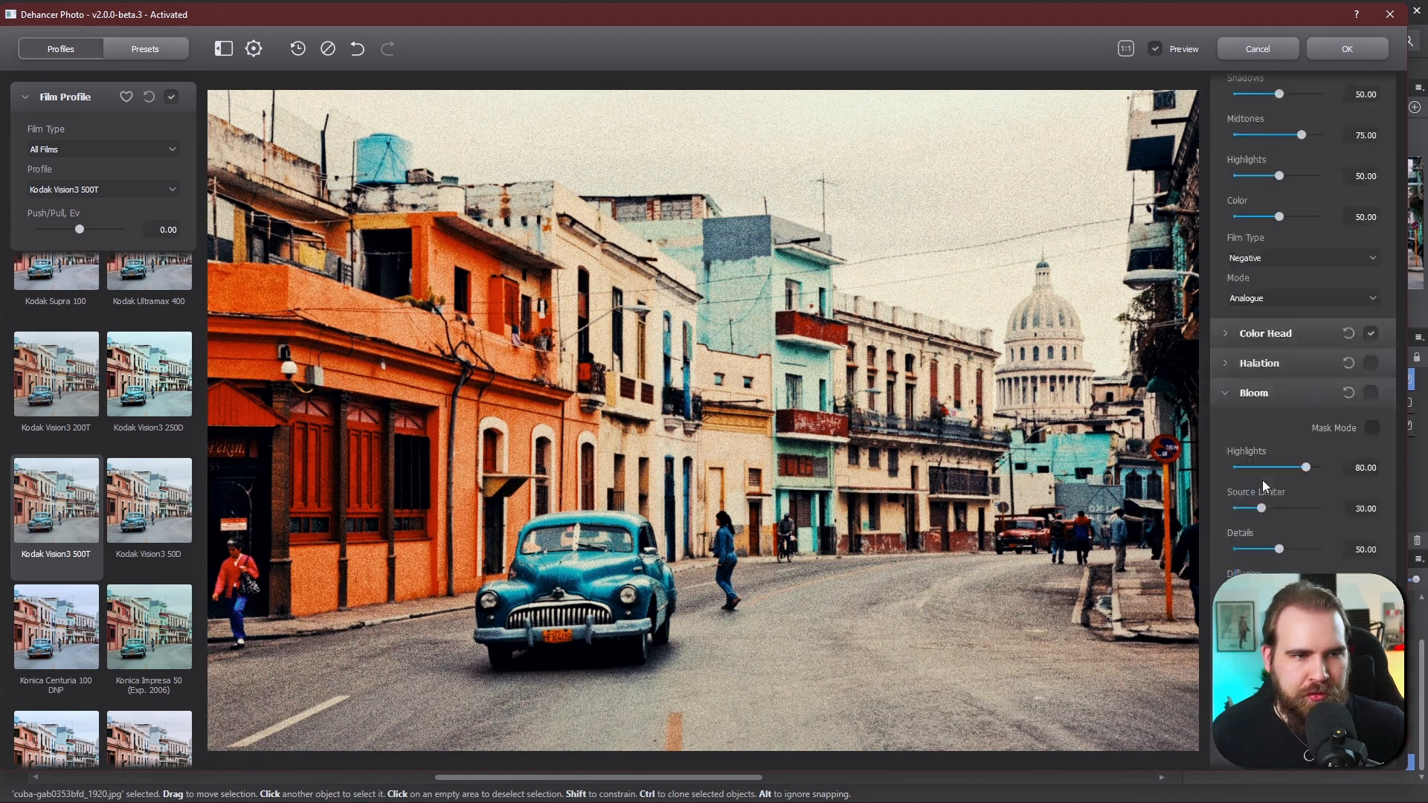
pyautogui.click(1367, 349)
pyautogui.scroll(-2, 1283, 435)
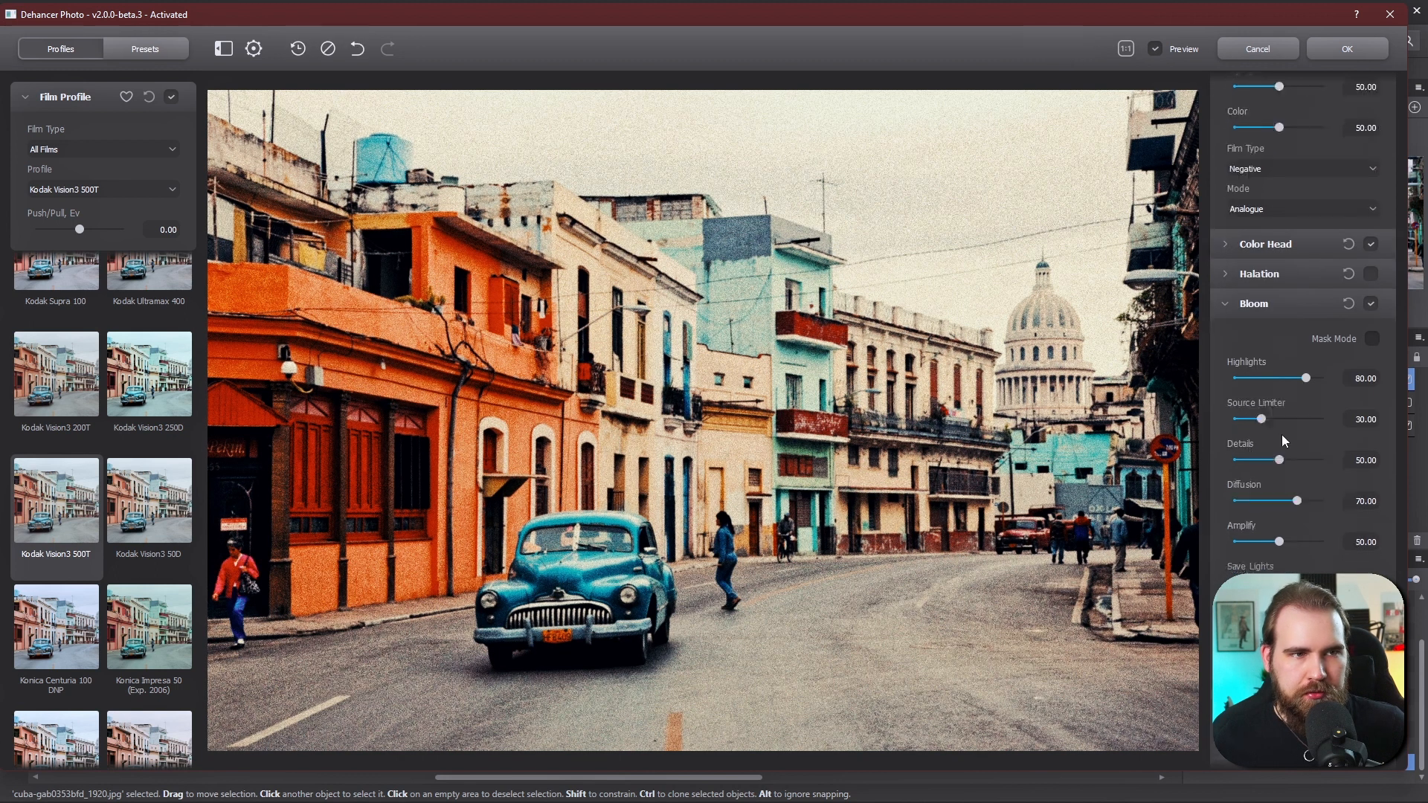
pyautogui.moveTo(1263, 329)
pyautogui.mouseDown()
pyautogui.moveTo(1247, 329)
pyautogui.moveTo(1287, 371)
pyautogui.moveTo(1262, 329)
pyautogui.mouseUp()
pyautogui.moveTo(1288, 371); pyautogui.dragTo(1305, 453)
pyautogui.scroll(-1, 1305, 453)
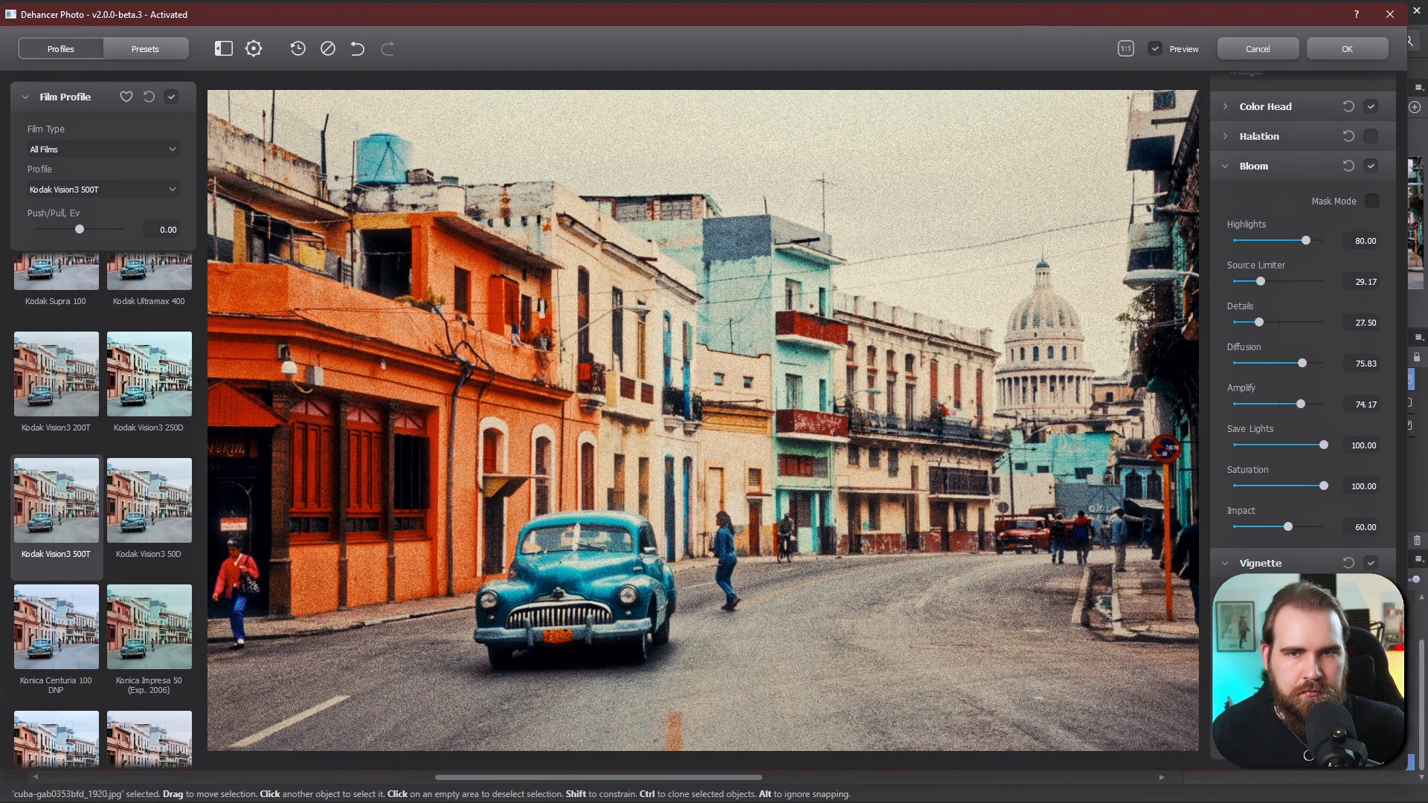
# - Toggle the preview to compare the graded image with the original
pyautogui.click(1155, 49)
pyautogui.click(1155, 49)
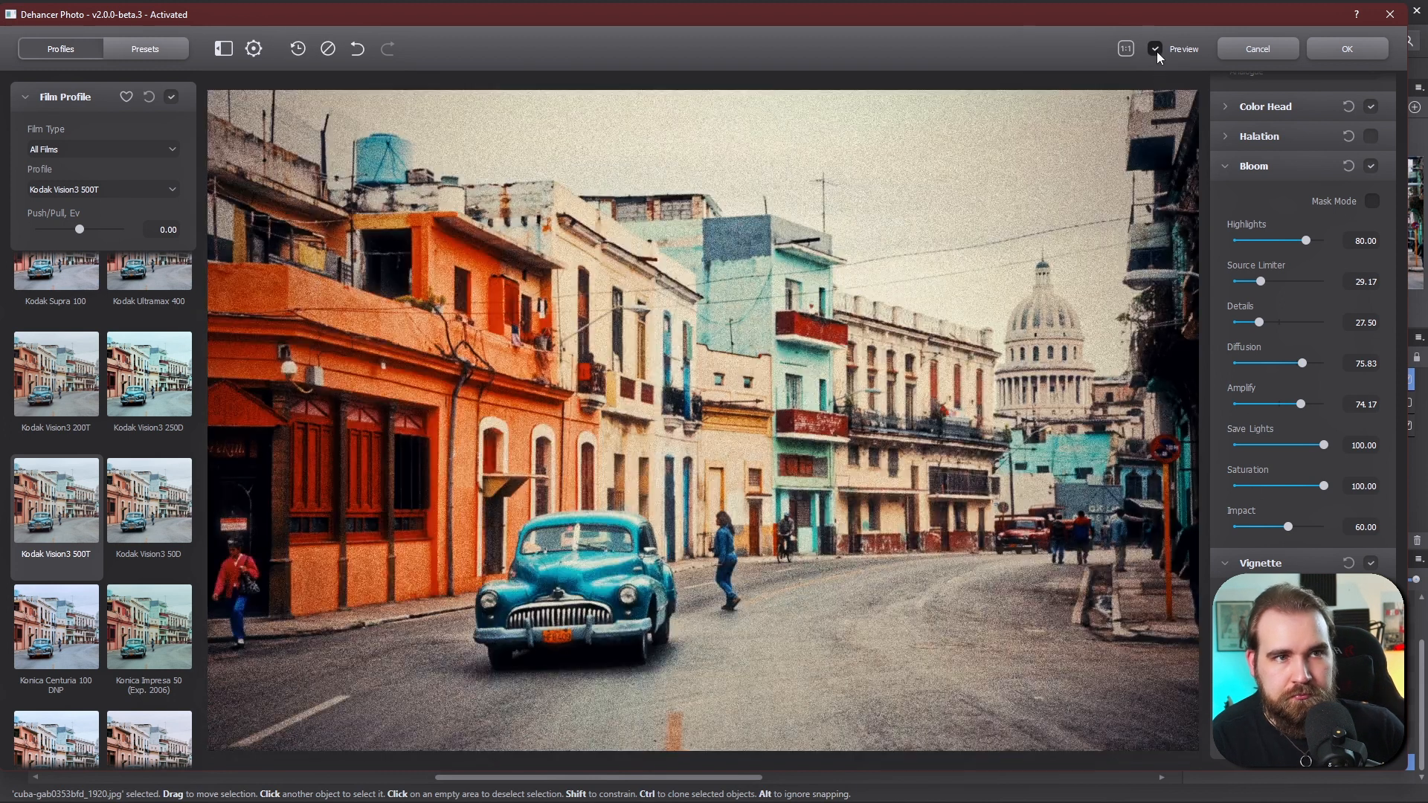
# - Set the Print exposure to -0.50, tonal contrast to 20 and colour density to 100
pyautogui.scroll(8, 1234, 478)
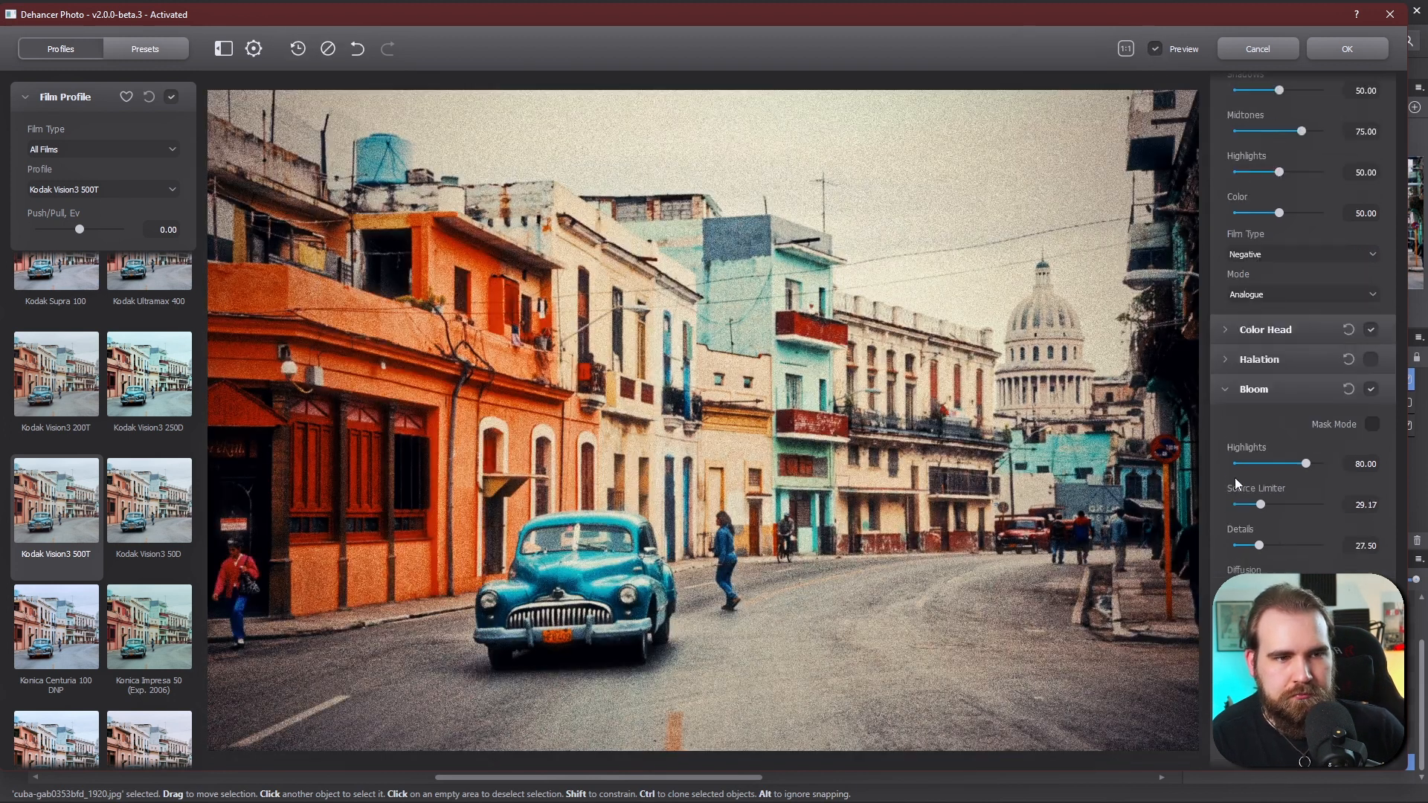
pyautogui.moveTo(1277, 336); pyautogui.dragTo(1273, 339)
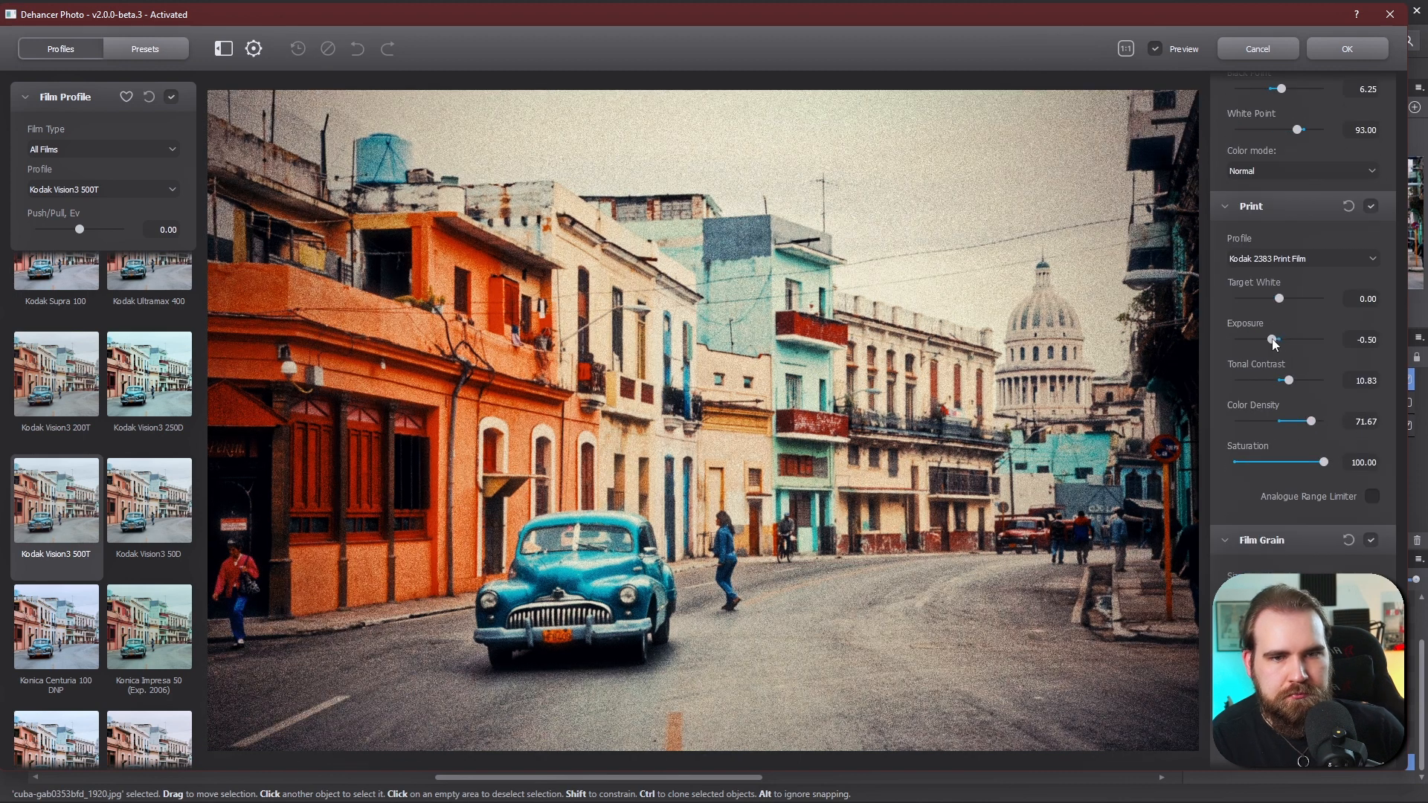
pyautogui.click(1297, 380)
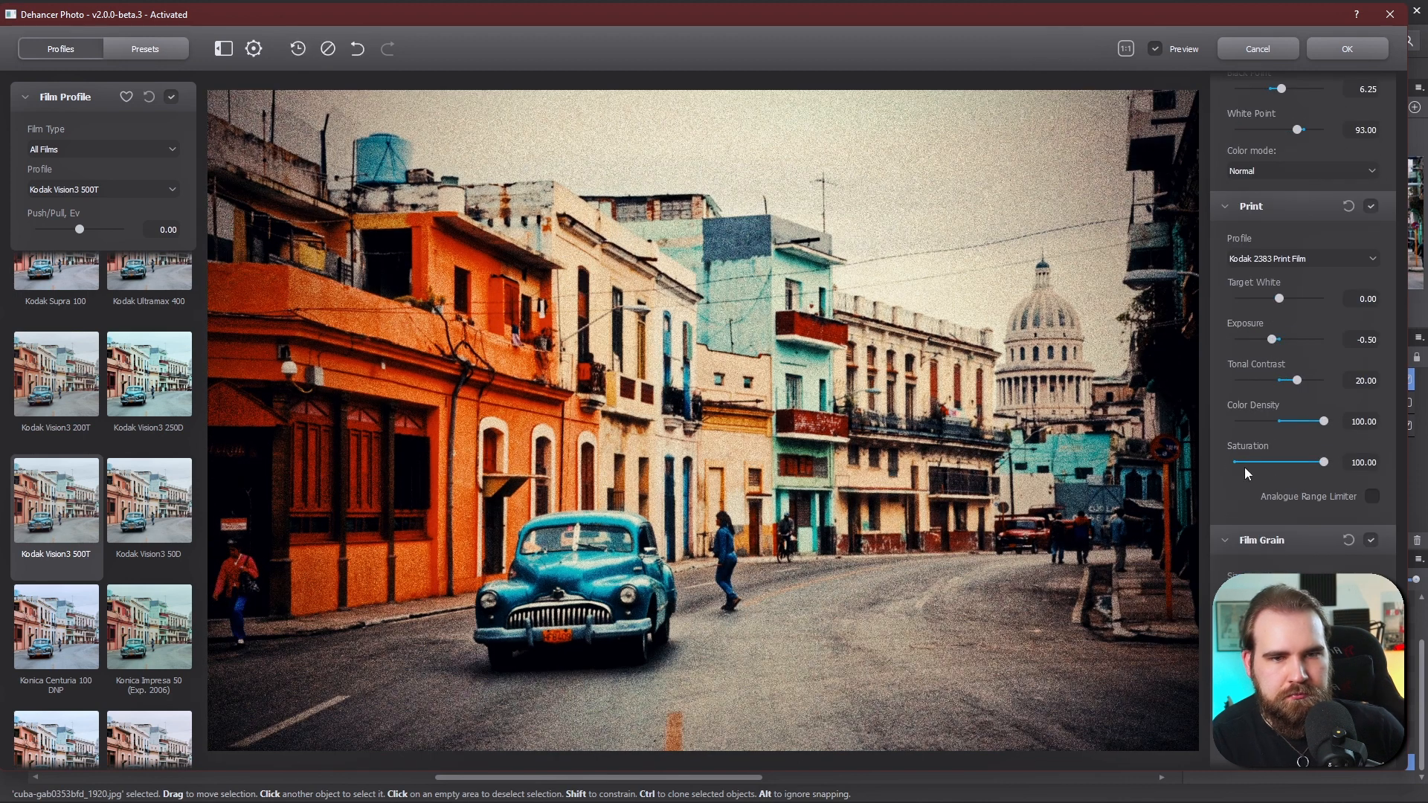
# - Raise temperature compensation to 43.33 and lower Bloom diffusion to 63.33 and amplify to 62.50
pyautogui.scroll(5, 1235, 413)
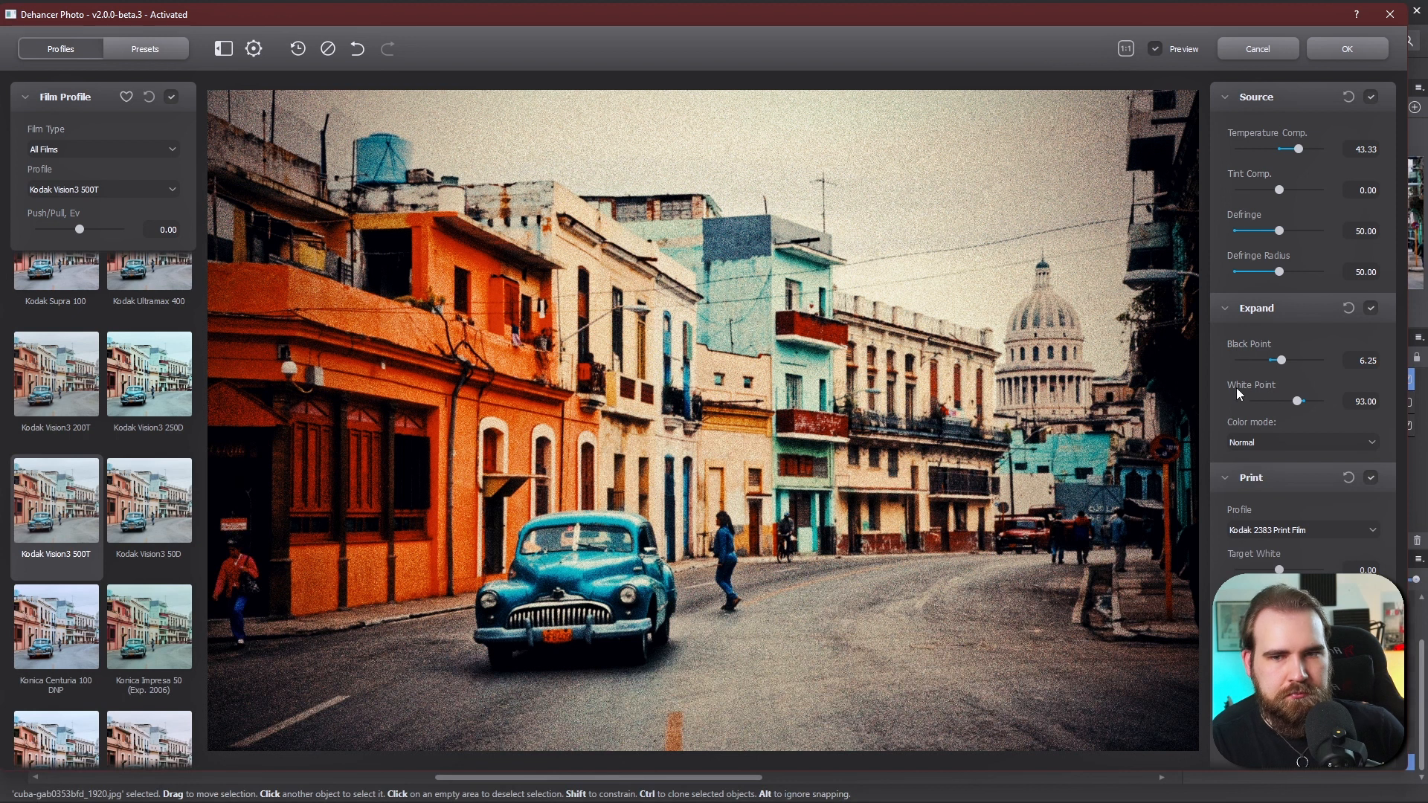
pyautogui.scroll(-12, 1238, 427)
pyautogui.click(1155, 49)
pyautogui.click(1155, 49)
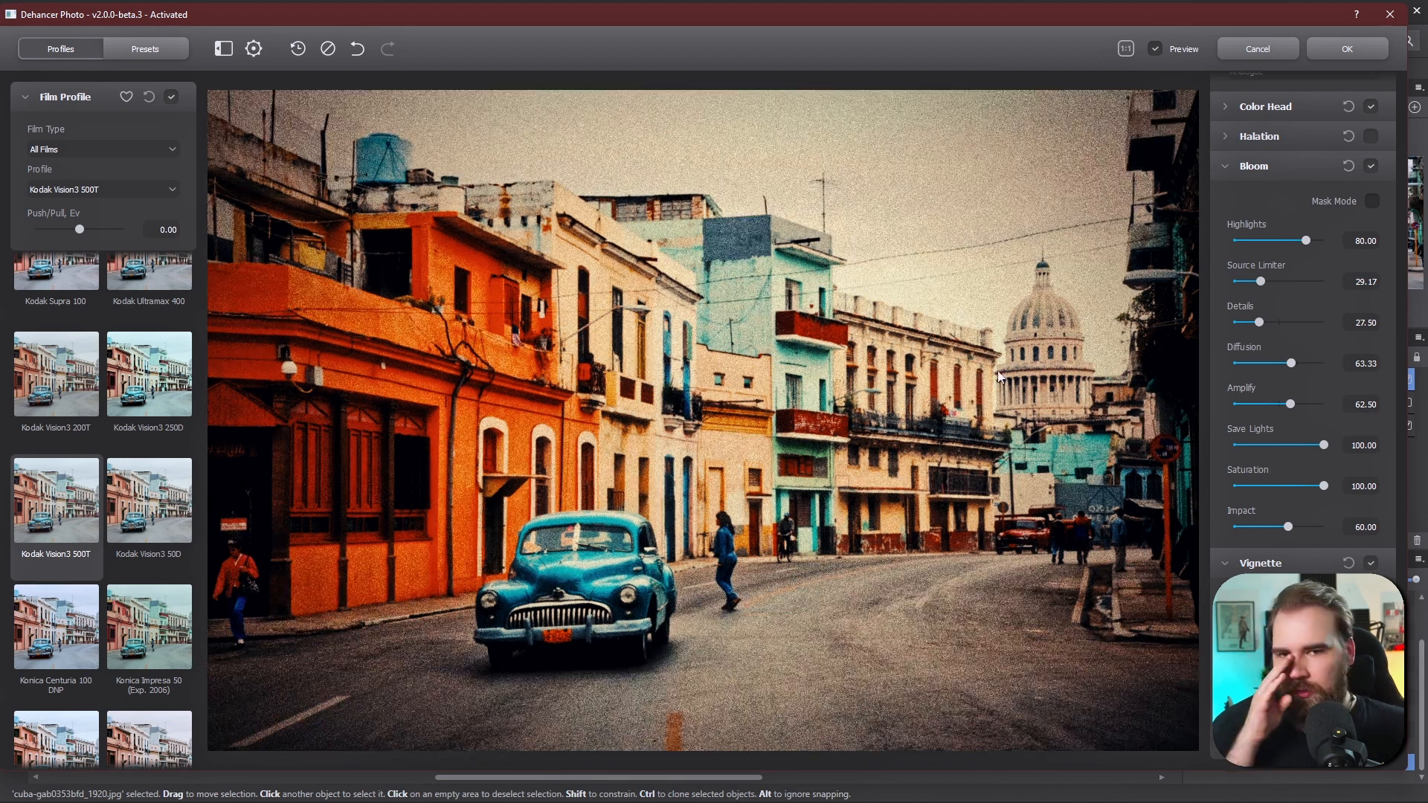
# - Apply the Dehancer film look to the photo
pyautogui.click(1335, 54)
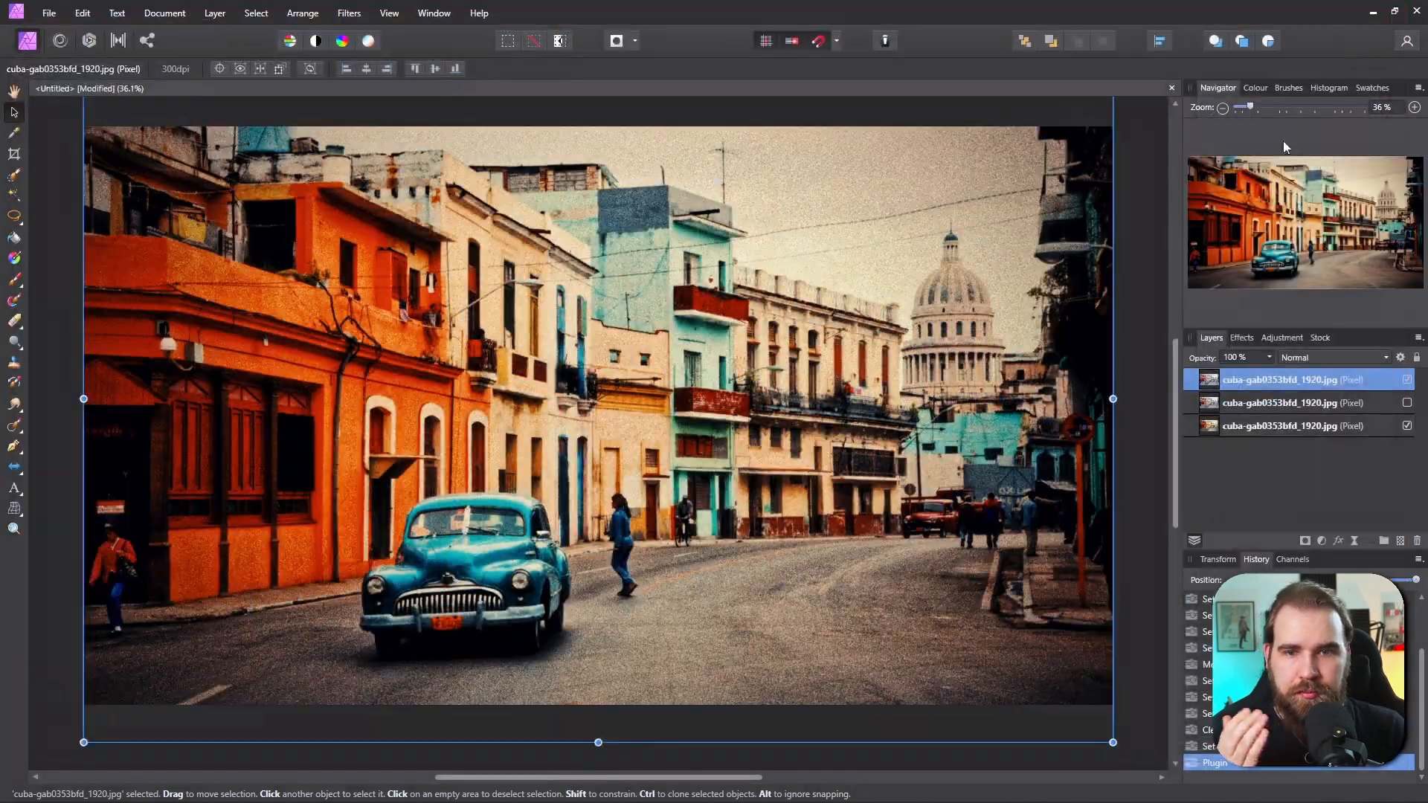
# - Compare the filtered layer with the original by toggling the layers' visibility
pyautogui.click(1408, 403)
pyautogui.click(1407, 380)
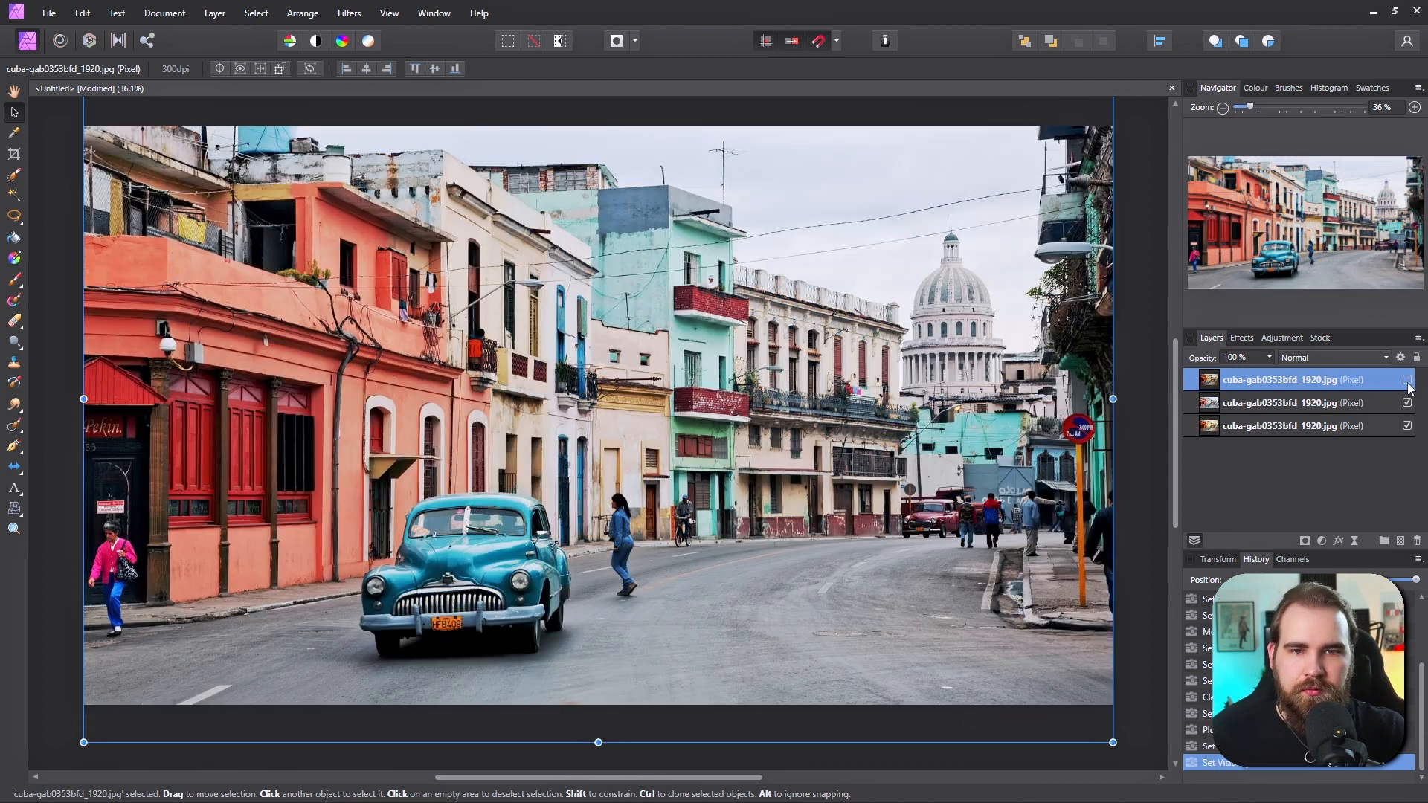